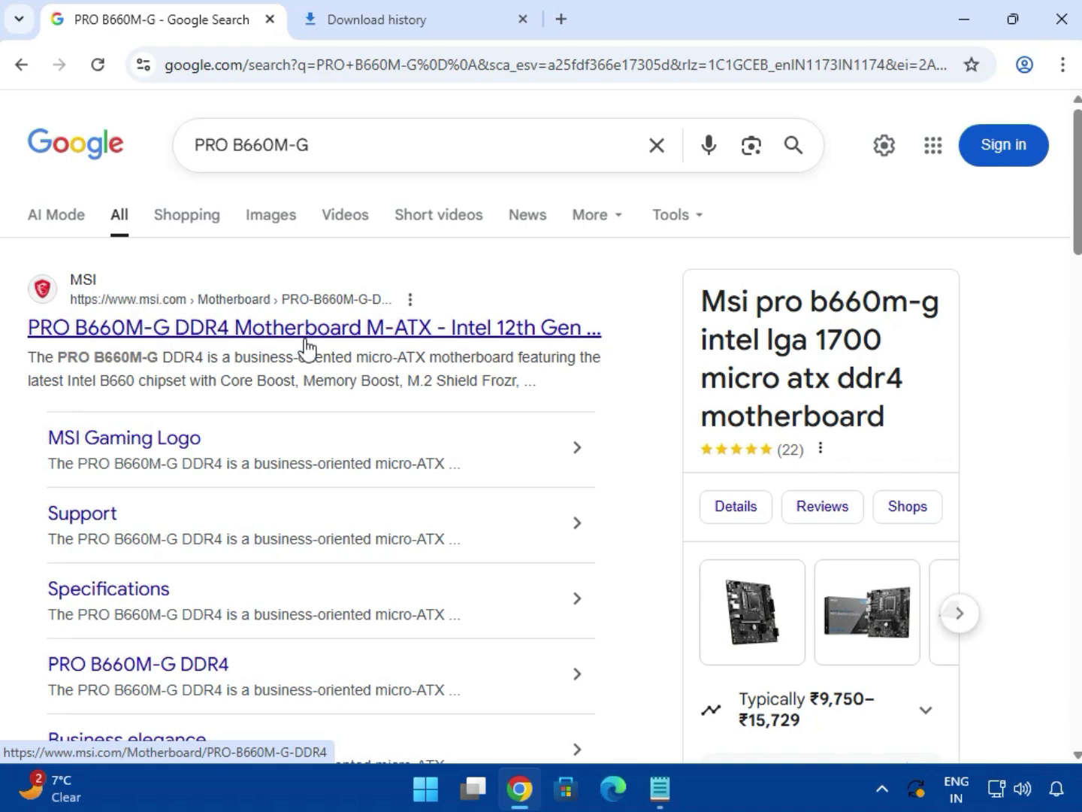
Open MSI's PRO B660M-G DDR4 product page from the search results and go to its Support section.
{"action": "left_click", "coordinate": [444, 328]}
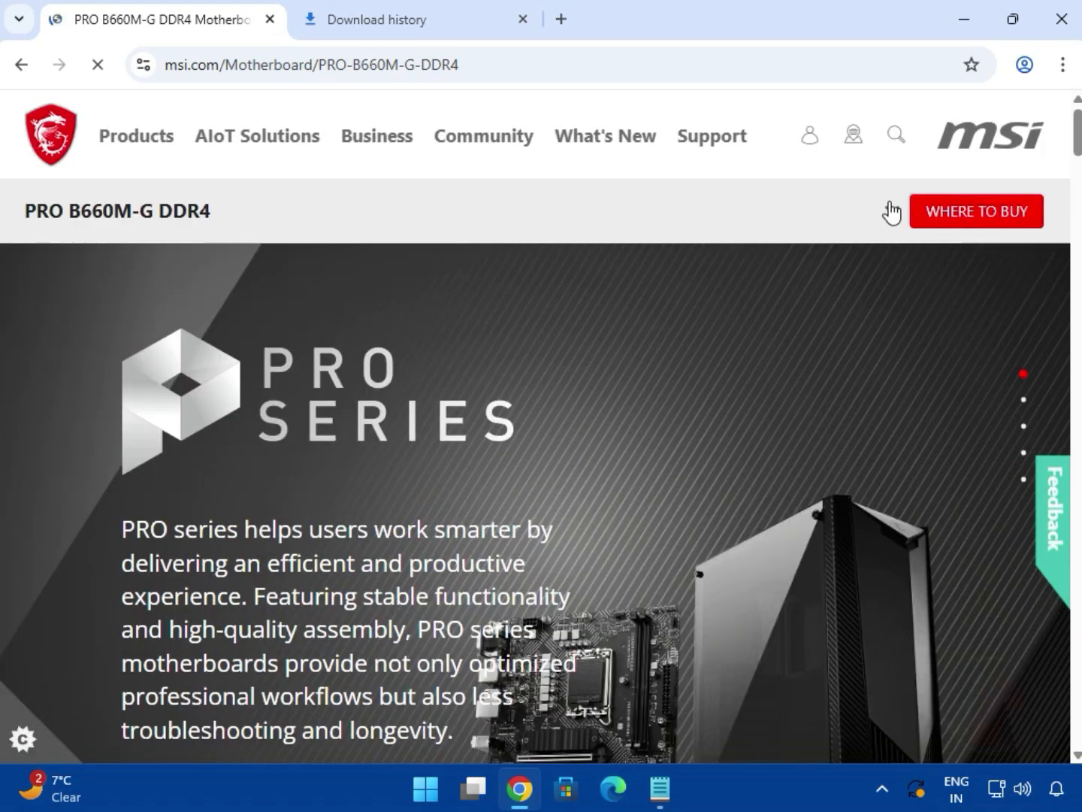
{"action": "left_click", "coordinate": [889, 211]}
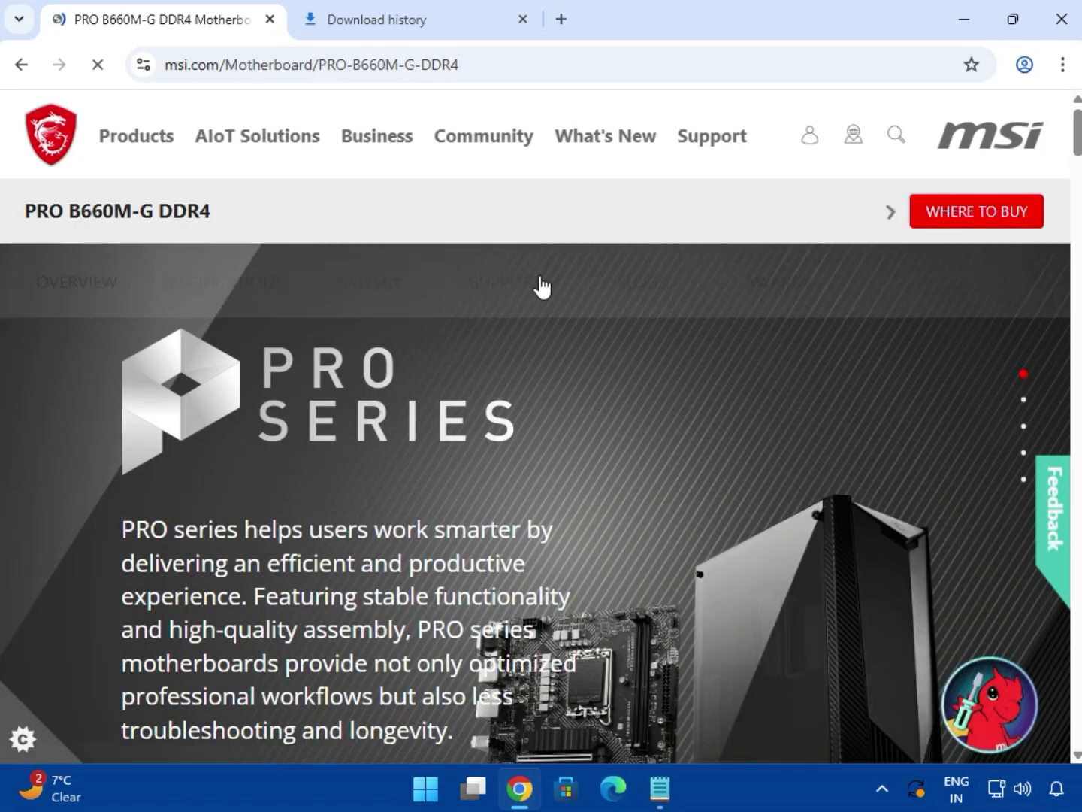
{"action": "left_click", "coordinate": [511, 283]}
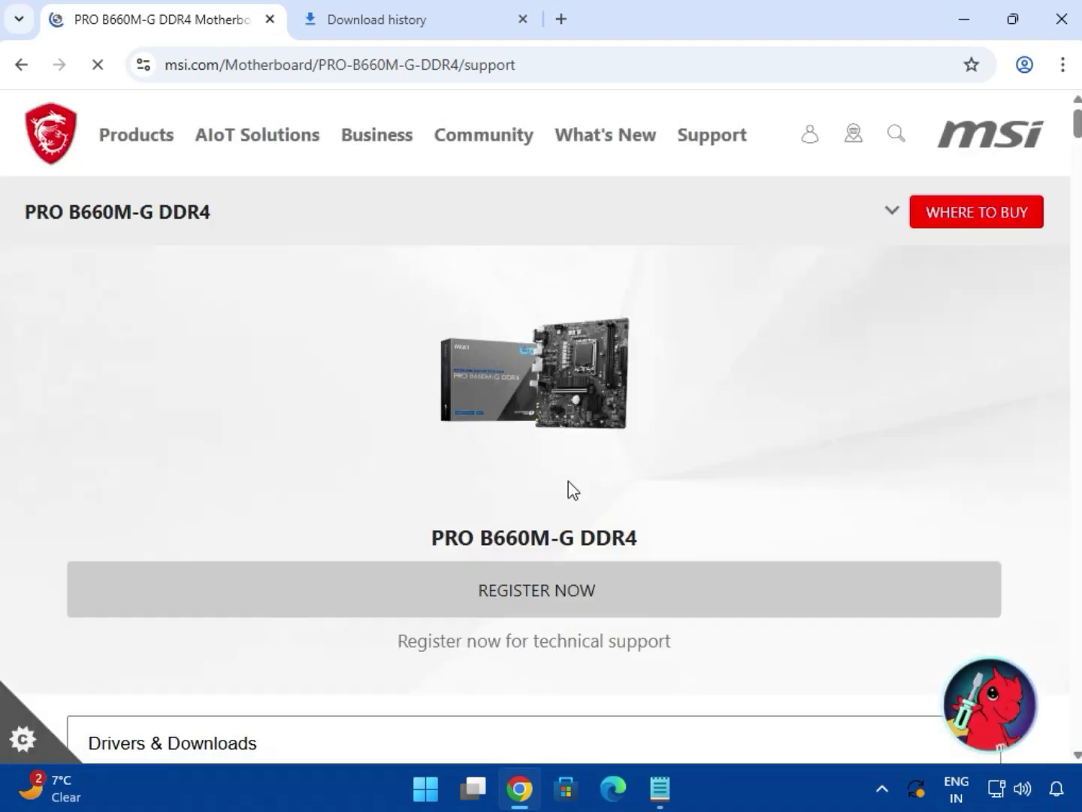
Show the Driver downloads for the motherboard with Win11 64 as the operating system.
{"action": "scroll", "coordinate": [626, 537], "scroll_direction": "down", "scroll_amount": 4}
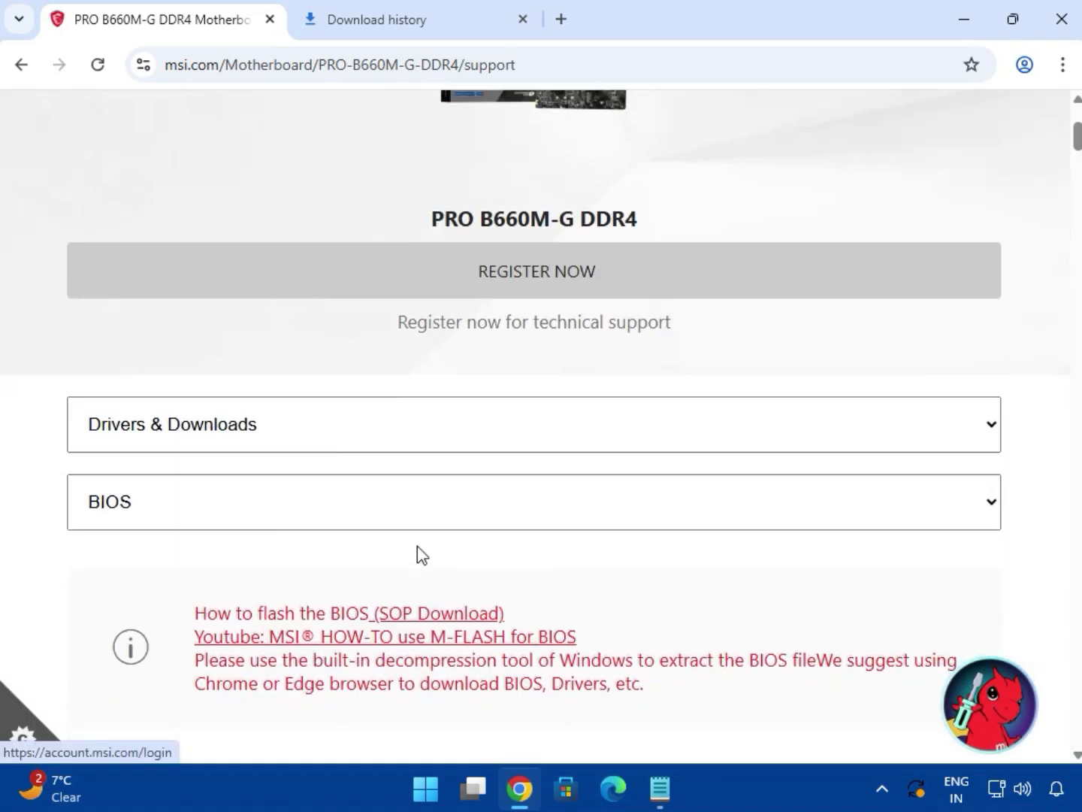
{"action": "left_click", "coordinate": [189, 511]}
{"action": "left_click", "coordinate": [182, 575]}
{"action": "scroll", "coordinate": [512, 555], "scroll_direction": "down", "scroll_amount": 3}
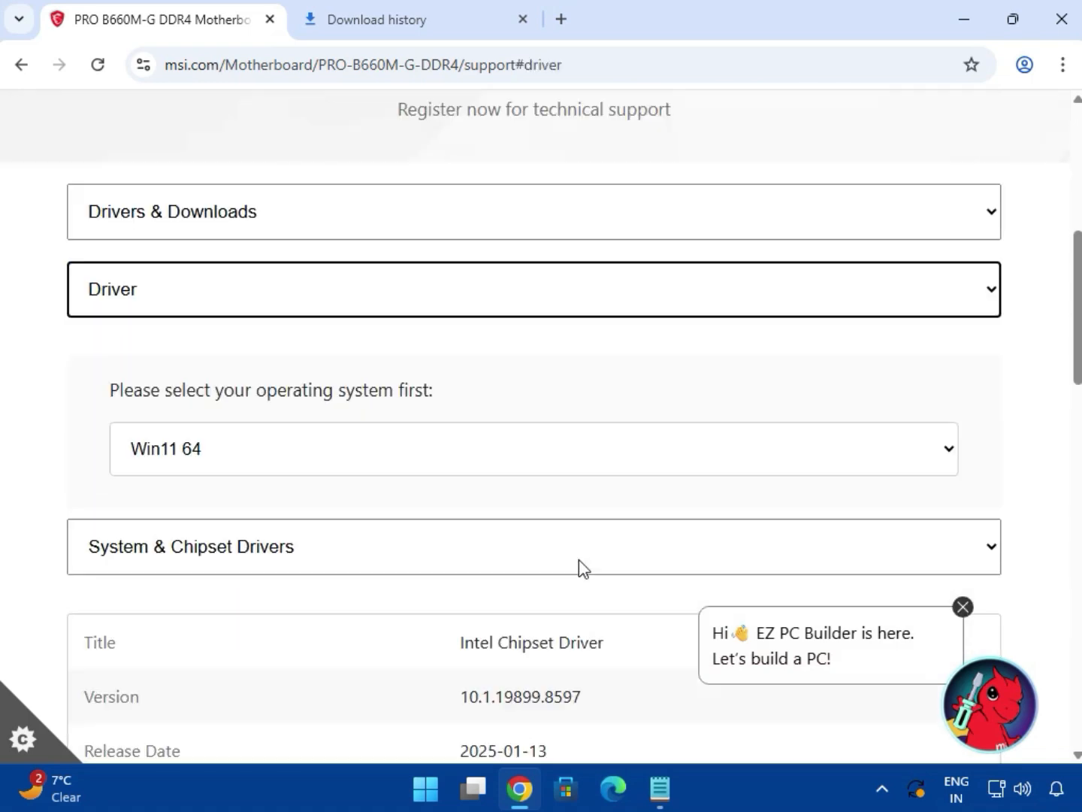
{"action": "left_click", "coordinate": [390, 475]}
{"action": "left_click", "coordinate": [306, 518]}
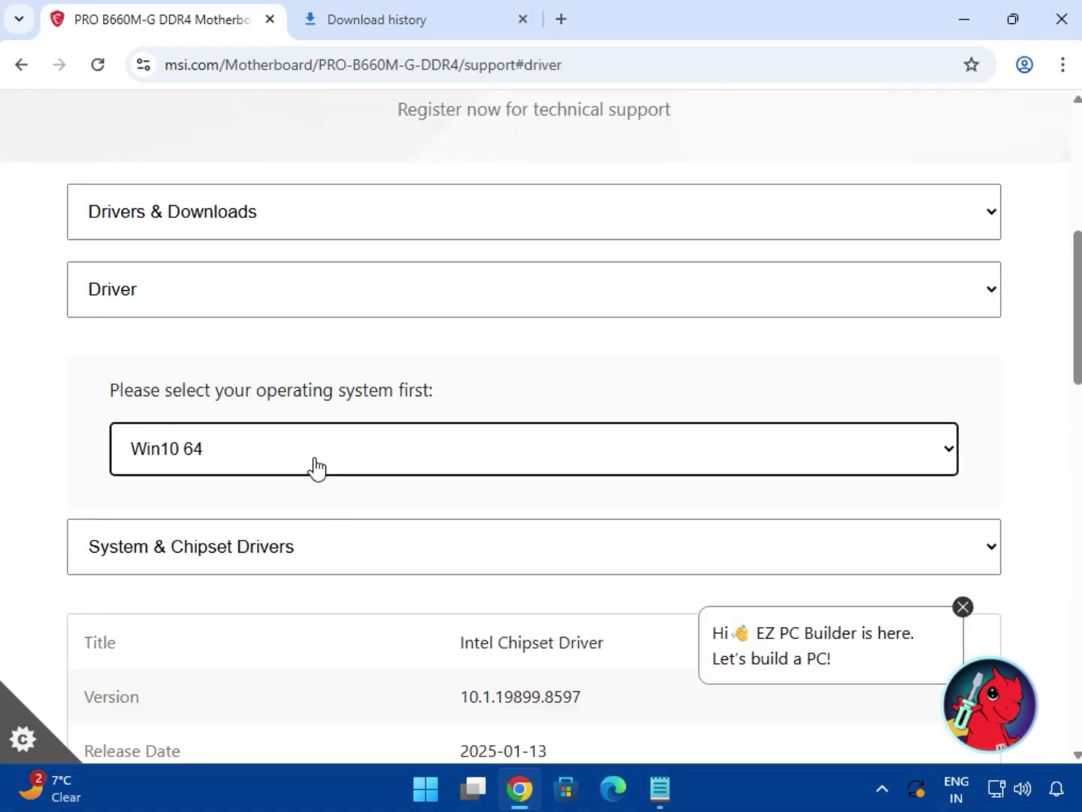
{"action": "left_click", "coordinate": [315, 467]}
{"action": "left_click", "coordinate": [306, 499]}
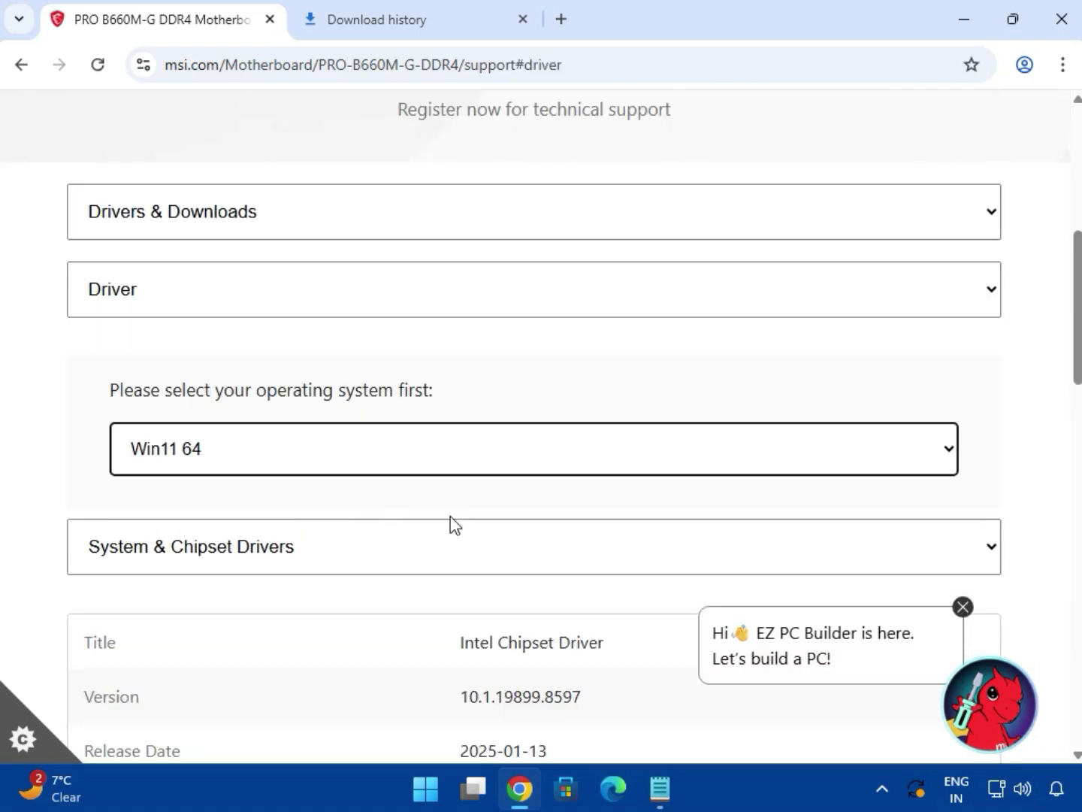
Dismiss the EZ PC Builder chat bubble and download the Intel Chipset Driver, checking its download progress.
{"action": "left_click", "coordinate": [963, 606]}
{"action": "scroll", "coordinate": [600, 544], "scroll_direction": "down", "scroll_amount": 3}
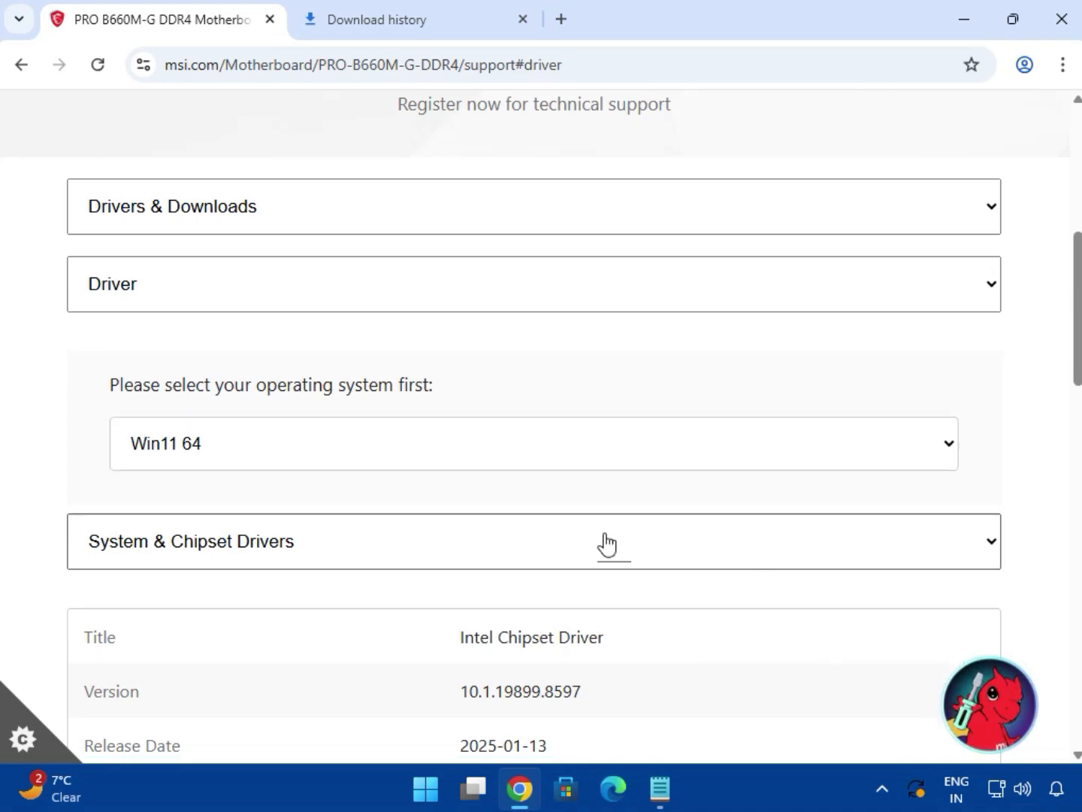
{"action": "left_click_drag", "start_coordinate": [494, 429], "coordinate": [605, 432]}
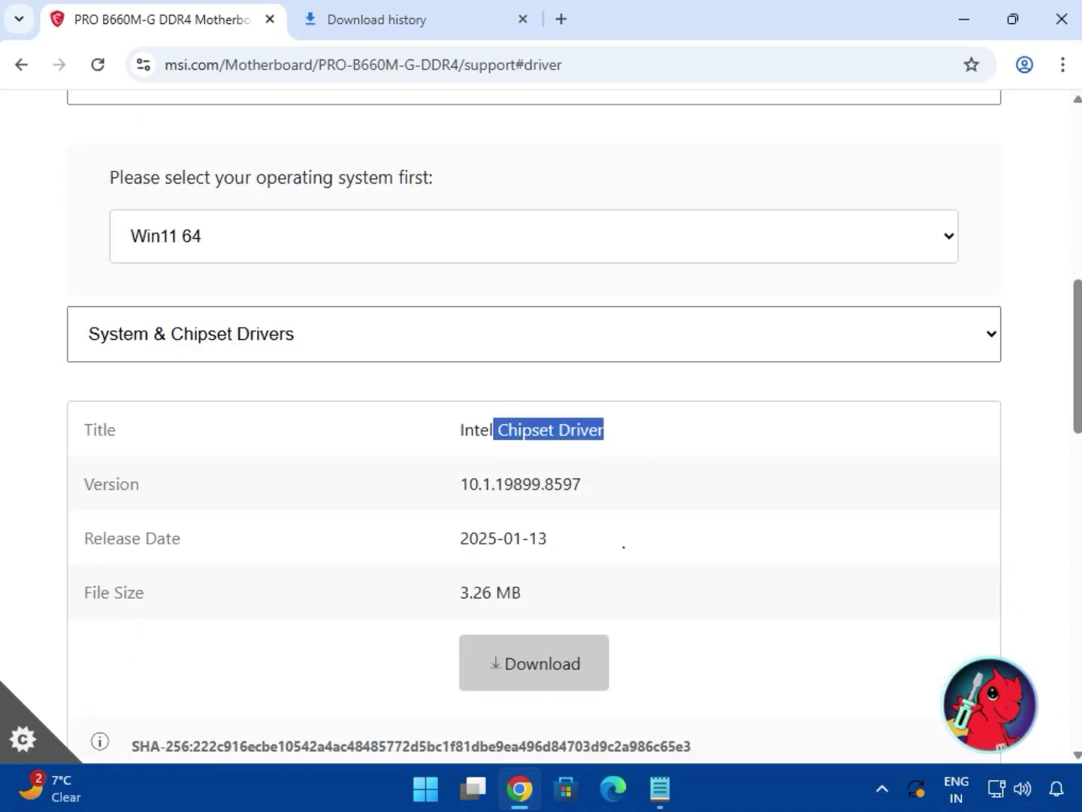
{"action": "left_click", "coordinate": [574, 677]}
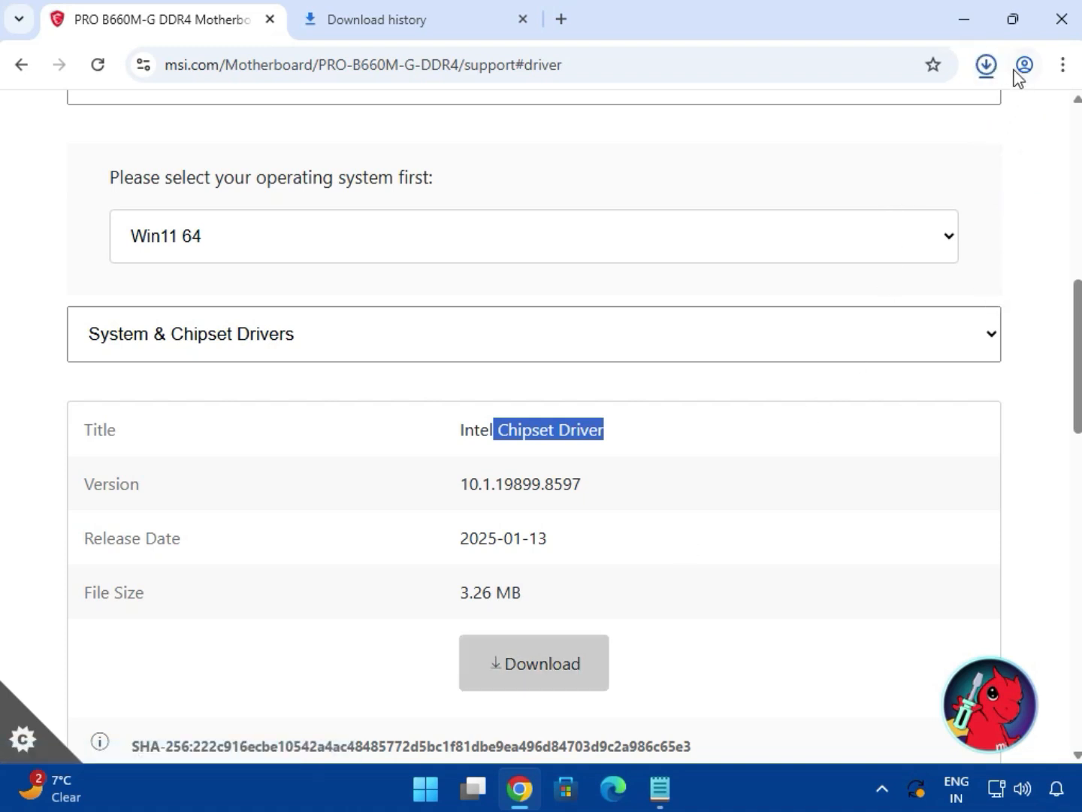
{"action": "left_click", "coordinate": [986, 67]}
Switch the driver category to On-Board VGA Drivers and download the Intel SVGA Drivers.
{"action": "left_click", "coordinate": [598, 338]}
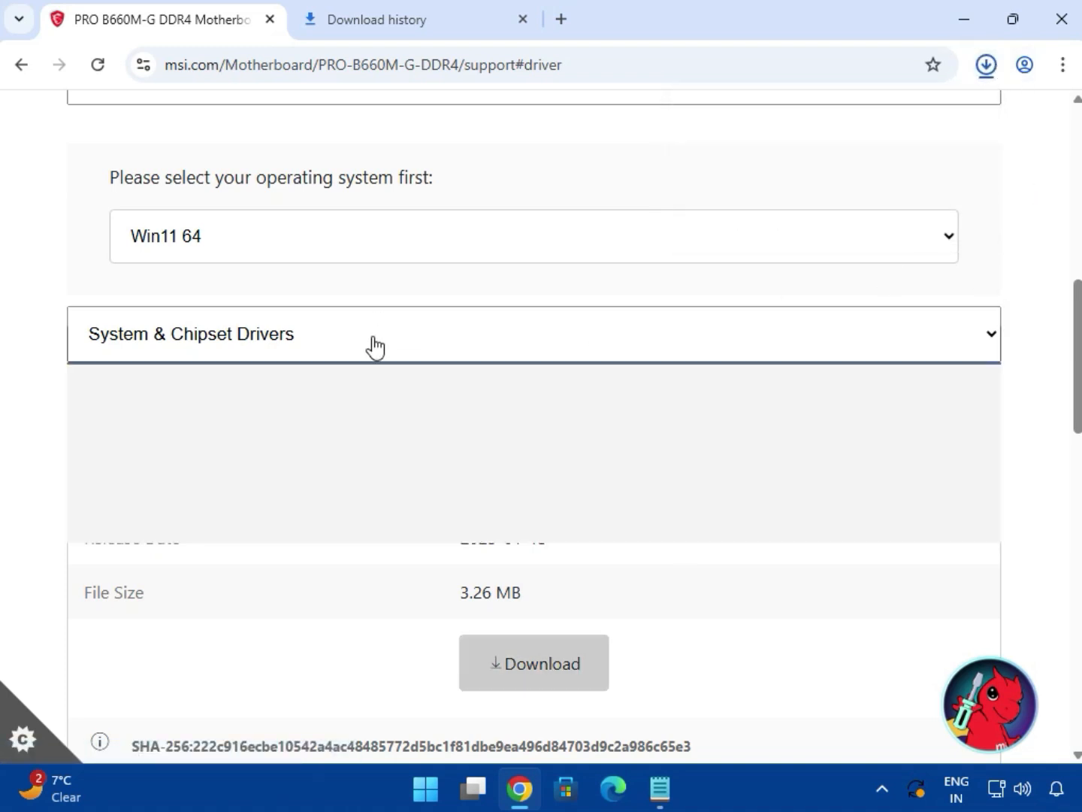
{"action": "left_click", "coordinate": [338, 411]}
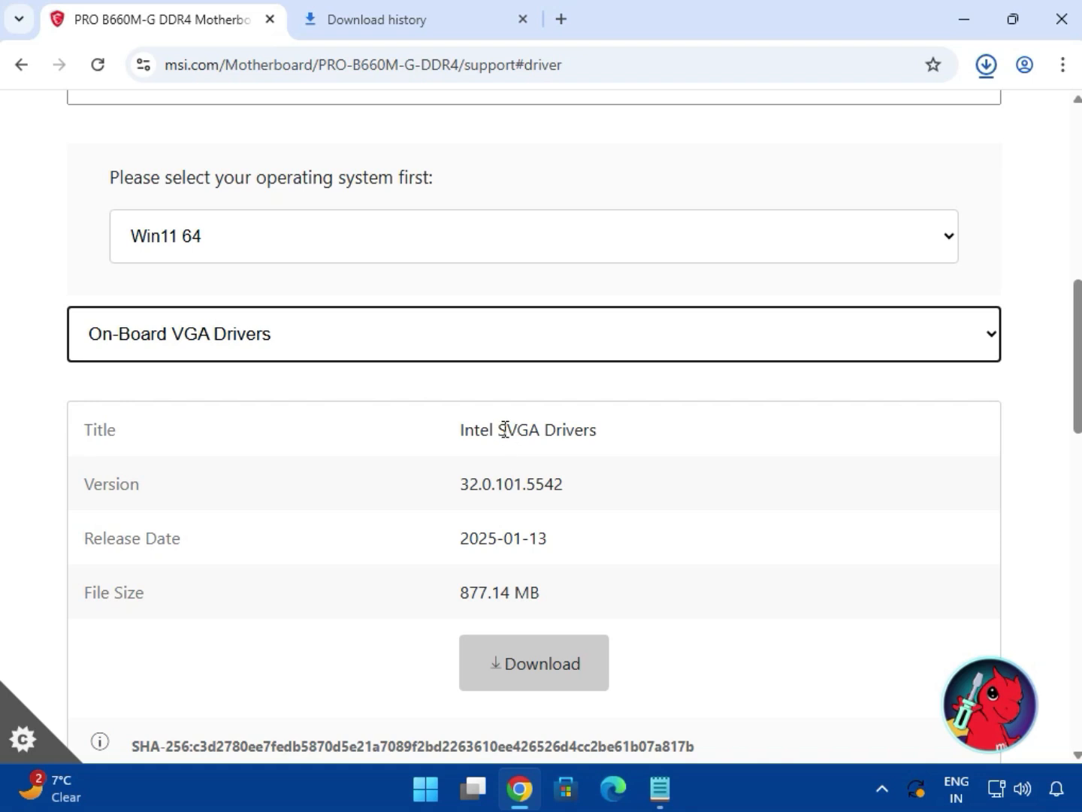
{"action": "left_click_drag", "start_coordinate": [504, 430], "coordinate": [599, 429]}
{"action": "left_click", "coordinate": [561, 665]}
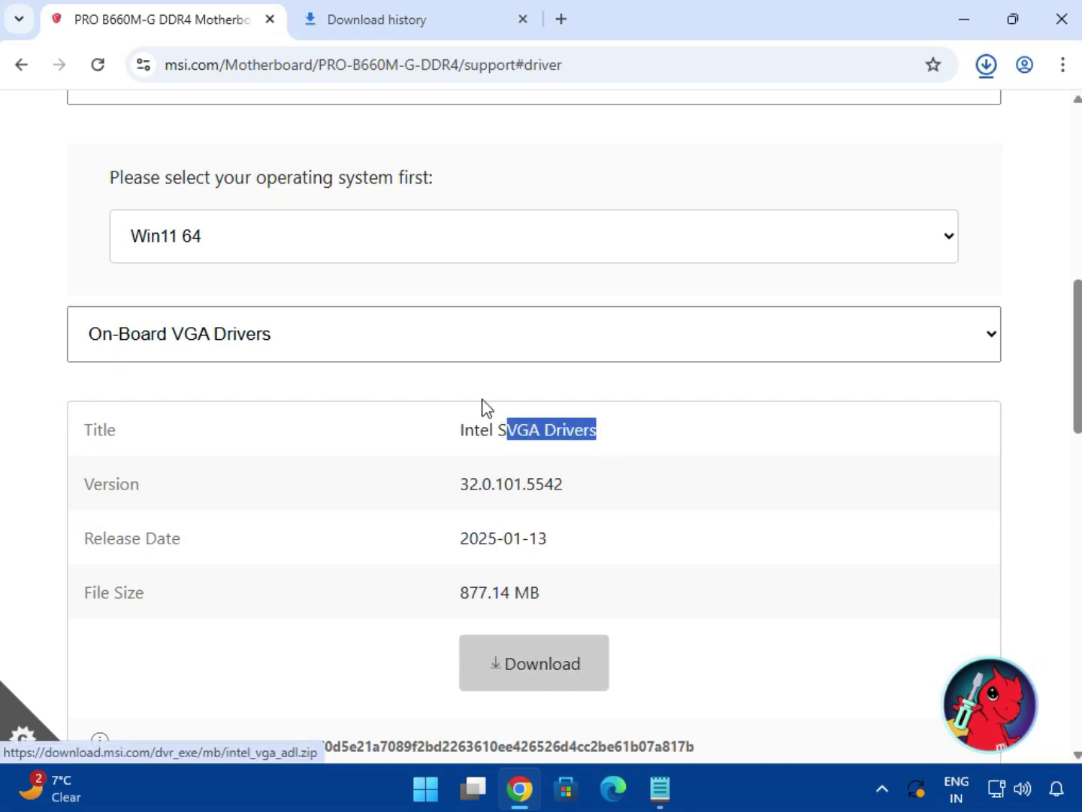
Switch the driver category to On-Board Audio Drivers and download the Realtek HD Universal Driver.
{"action": "left_click", "coordinate": [340, 354]}
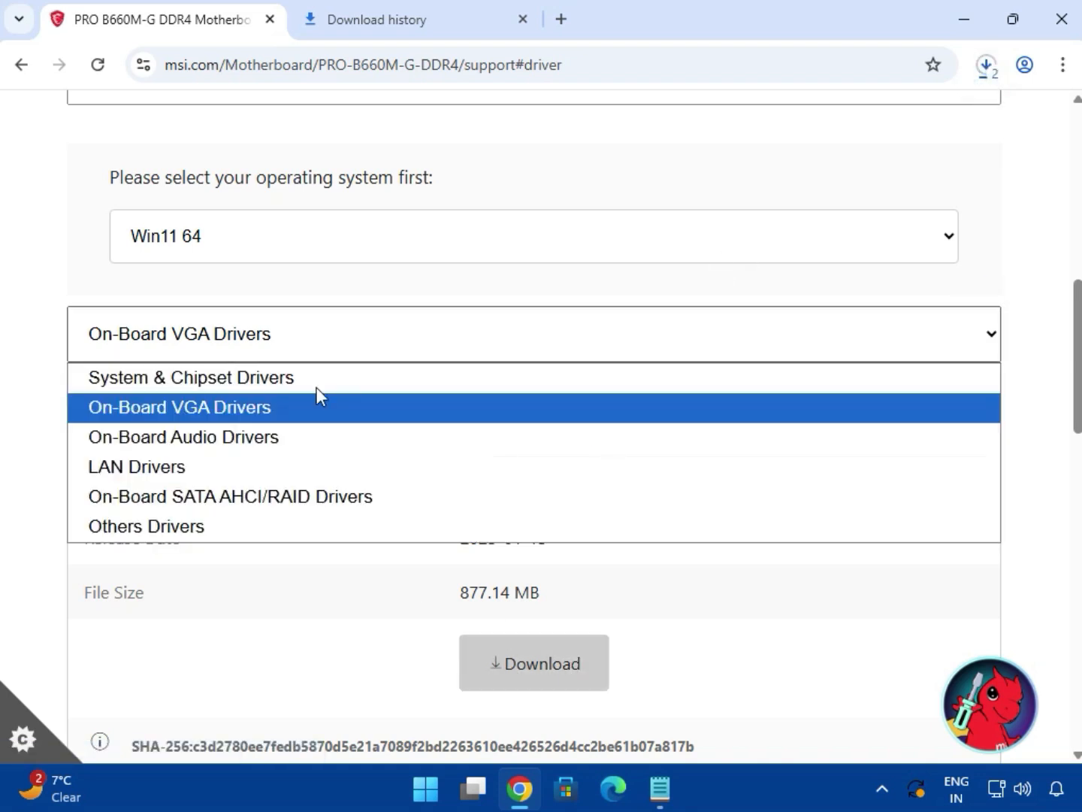
{"action": "left_click", "coordinate": [293, 438]}
{"action": "left_click_drag", "start_coordinate": [523, 429], "coordinate": [736, 437]}
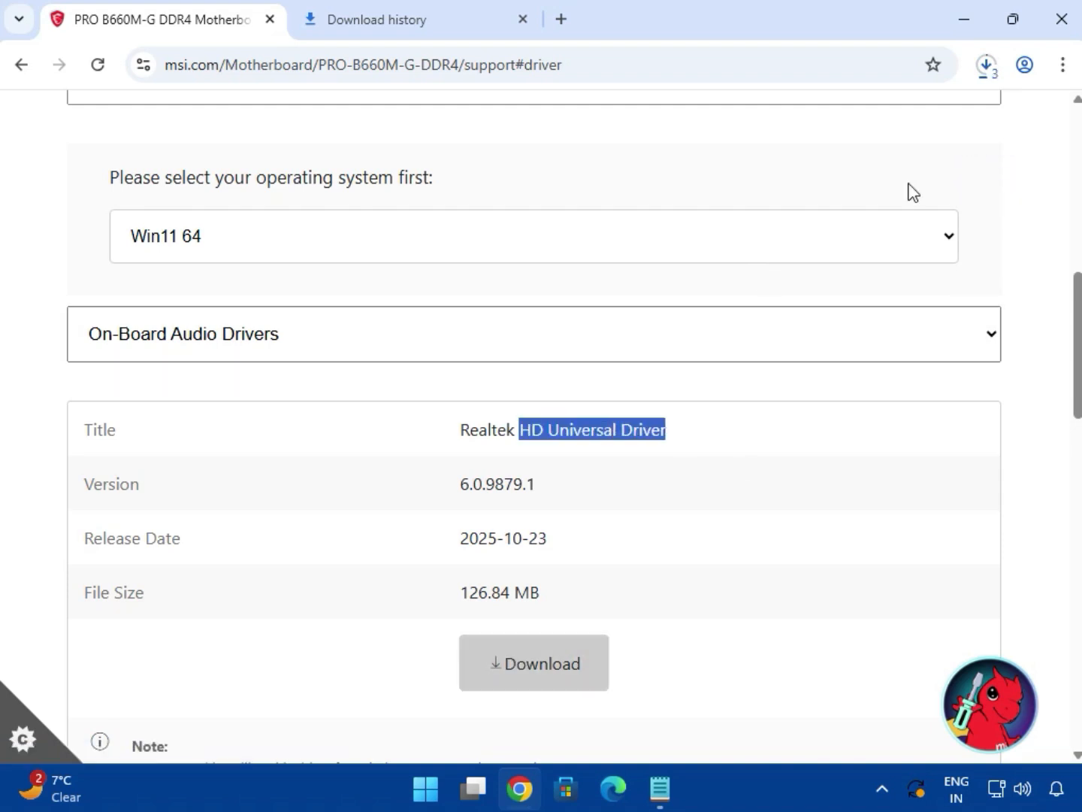
{"action": "left_click", "coordinate": [986, 65]}
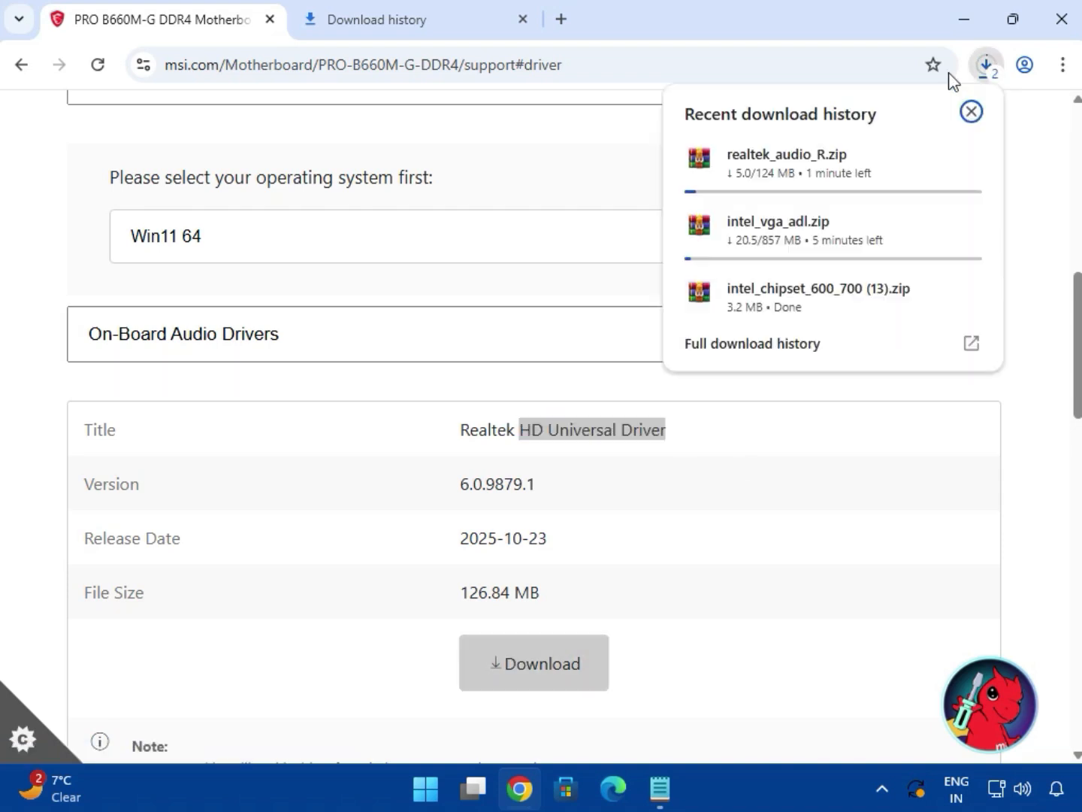
Switch the driver category to LAN Drivers and download the Realtek PCI-E Ethernet Drivers.
{"action": "left_click", "coordinate": [226, 358]}
{"action": "left_click", "coordinate": [364, 446]}
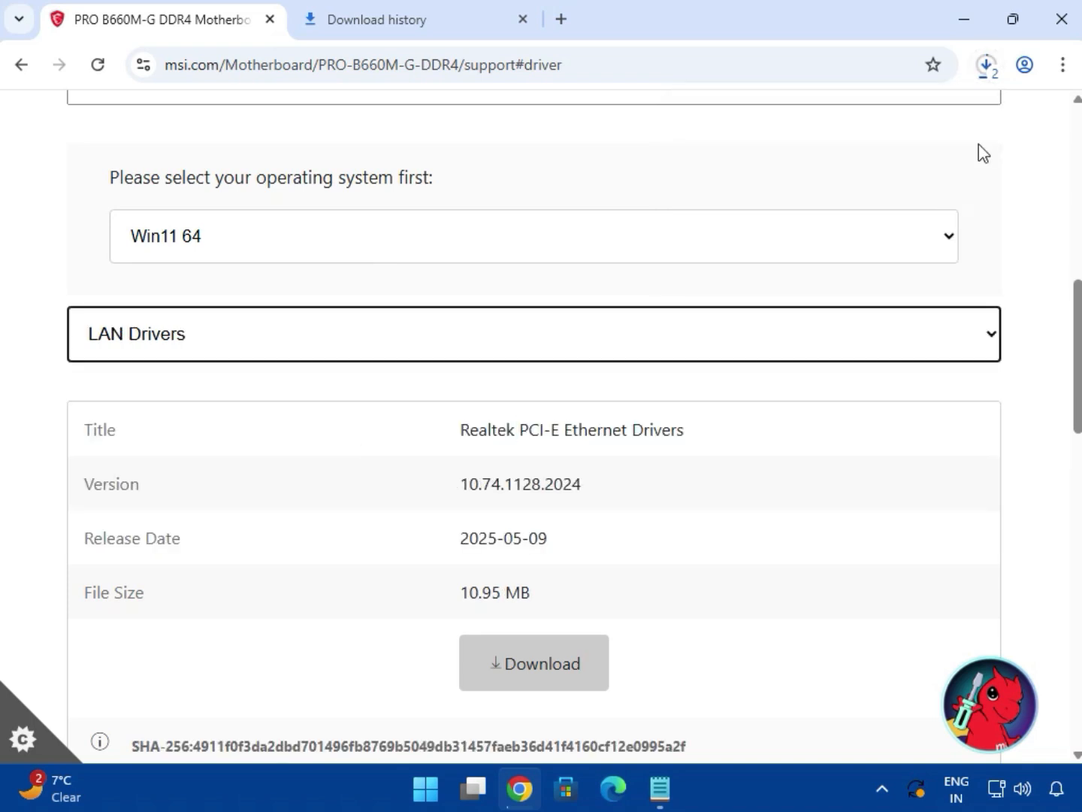
{"action": "left_click", "coordinate": [988, 78]}
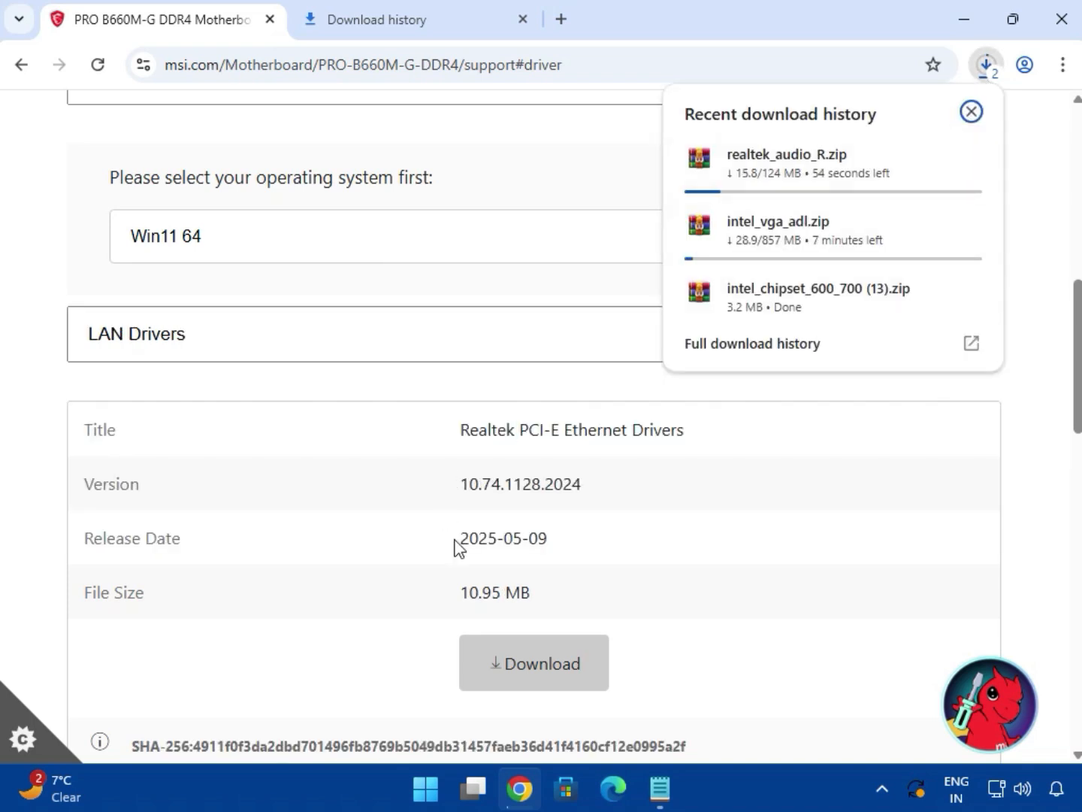
{"action": "left_click_drag", "start_coordinate": [550, 430], "coordinate": [660, 429]}
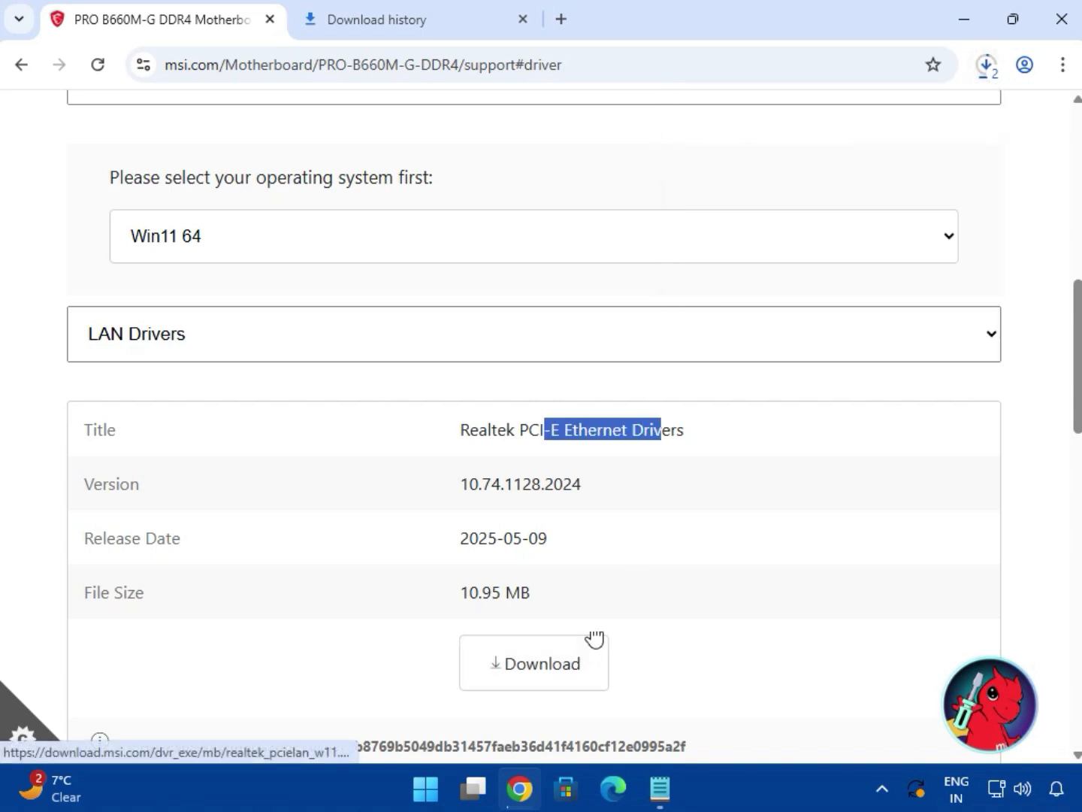
{"action": "scroll", "coordinate": [601, 624], "scroll_direction": "down", "scroll_amount": 1}
{"action": "scroll", "coordinate": [620, 592], "scroll_direction": "down", "scroll_amount": 3}
{"action": "scroll", "coordinate": [325, 460], "scroll_direction": "up", "scroll_amount": 4}
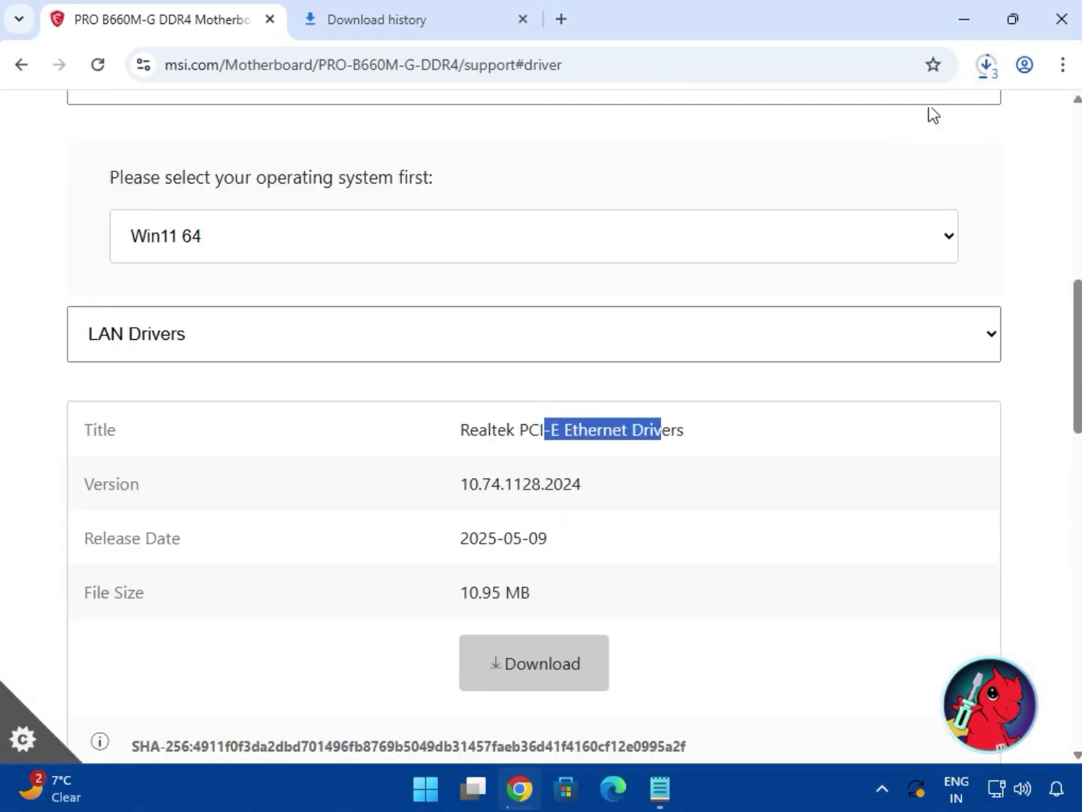
Open the full download history and show bt_drivers (3).zip in its folder in File Explorer.
{"action": "left_click", "coordinate": [985, 69]}
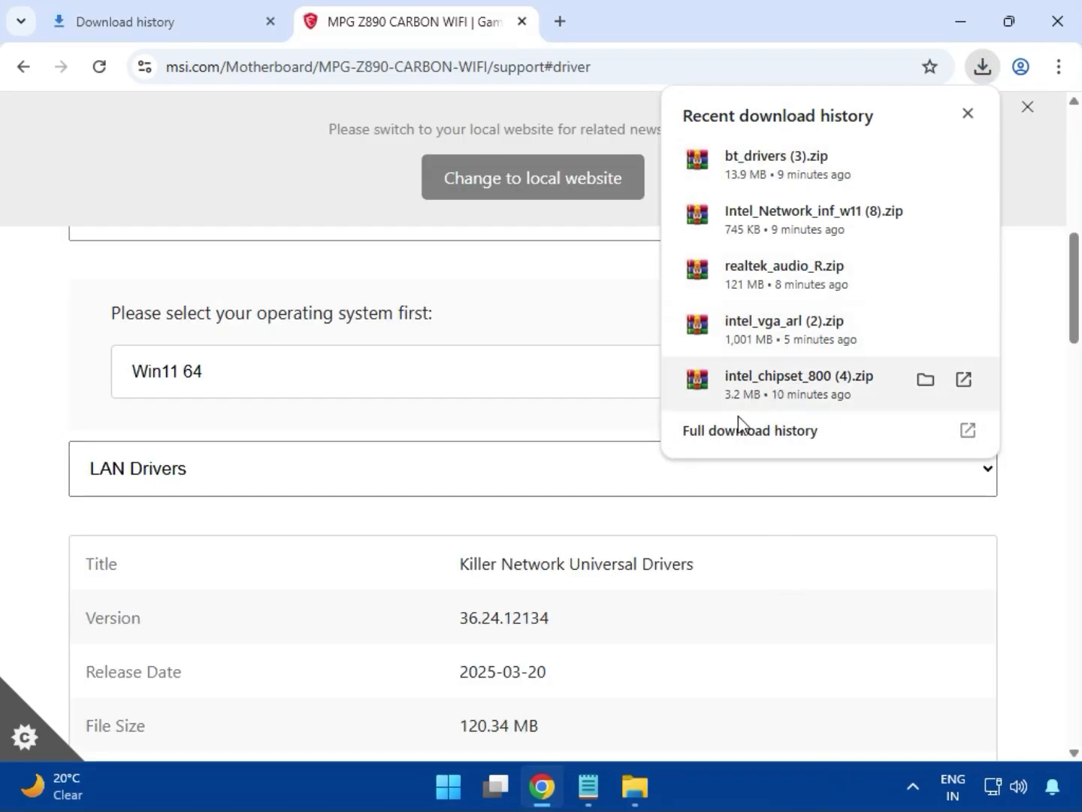
{"action": "left_click", "coordinate": [721, 437]}
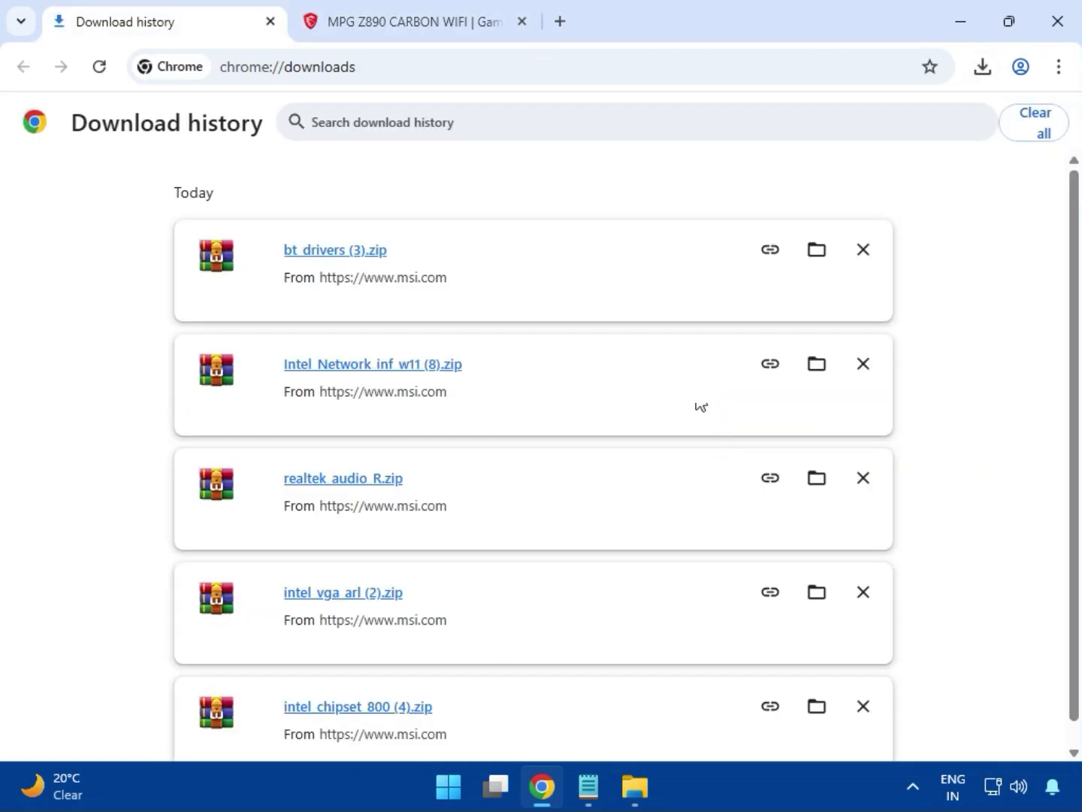
{"action": "left_click", "coordinate": [813, 251]}
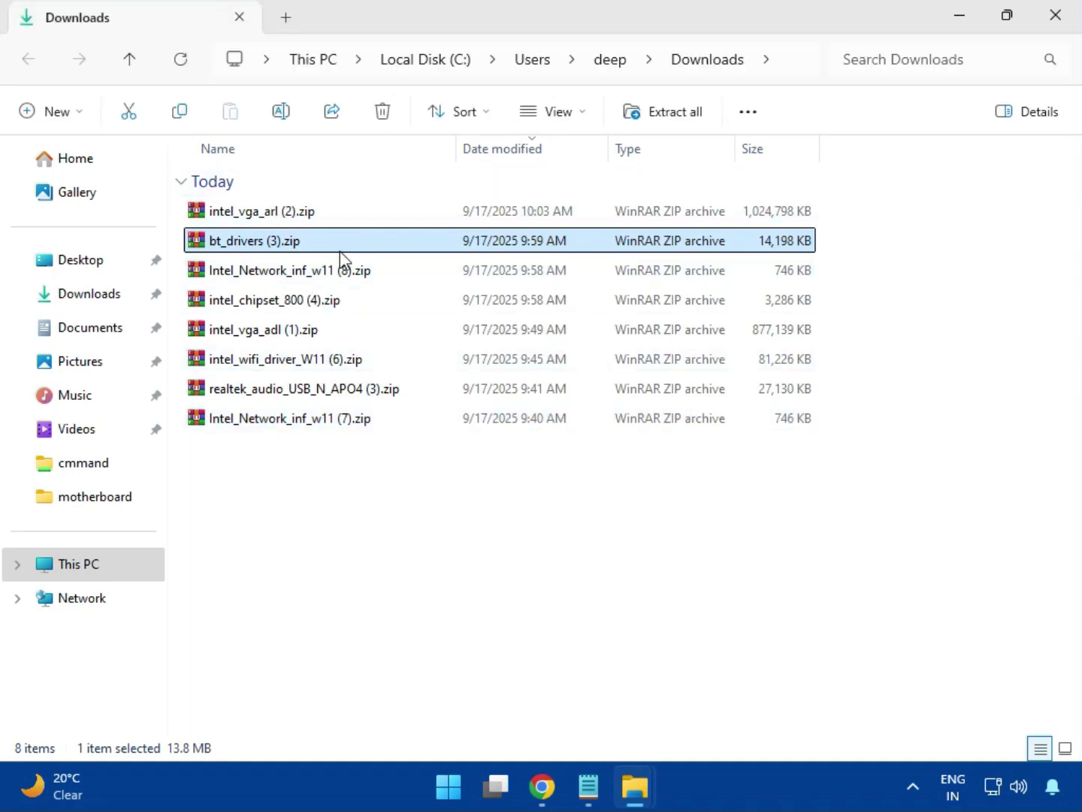
Open the intel_vga_arl (2).zip archive in WinRAR, dismiss the licence reminder and enter the Intel VGA Driver_32.0.101.6629 folder.
{"action": "left_click", "coordinate": [301, 220]}
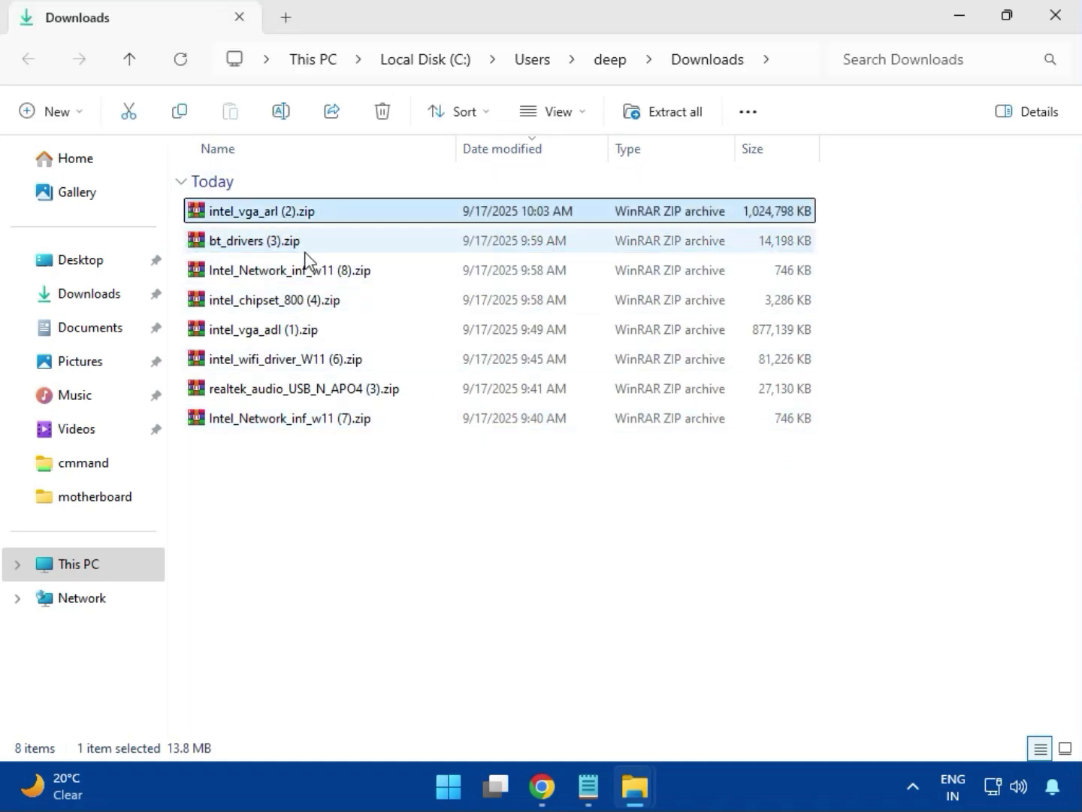
{"action": "double_click", "coordinate": [295, 214]}
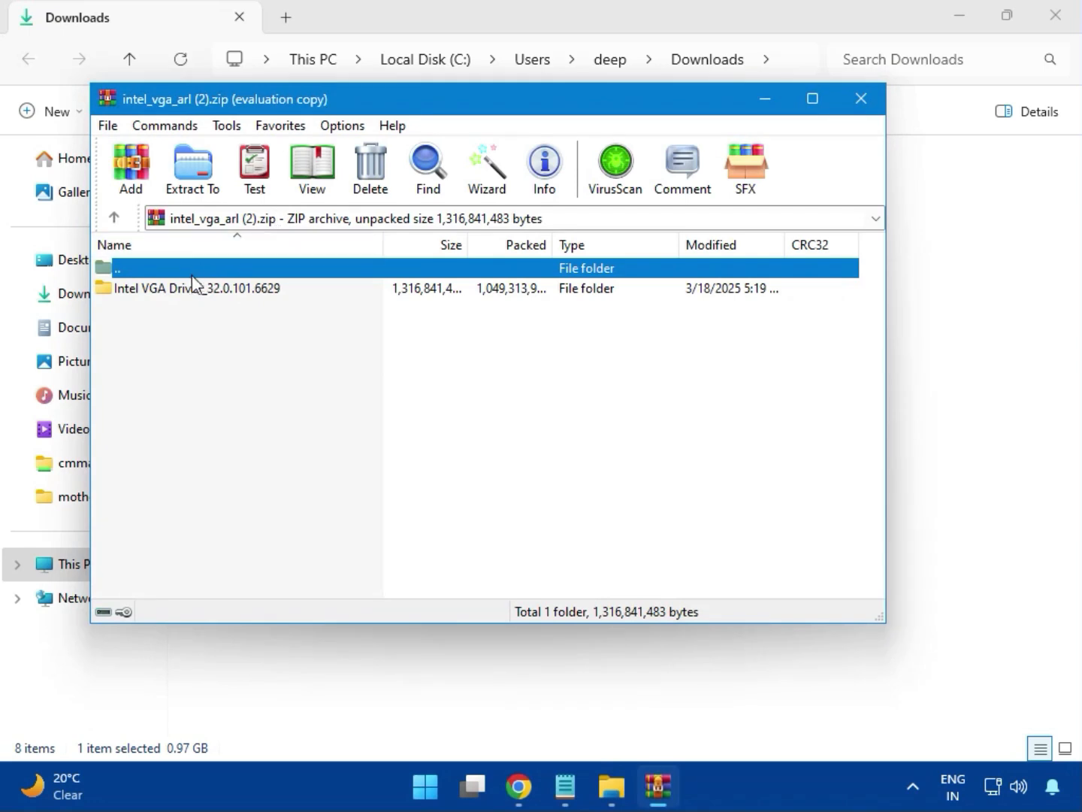
{"action": "left_click", "coordinate": [192, 290]}
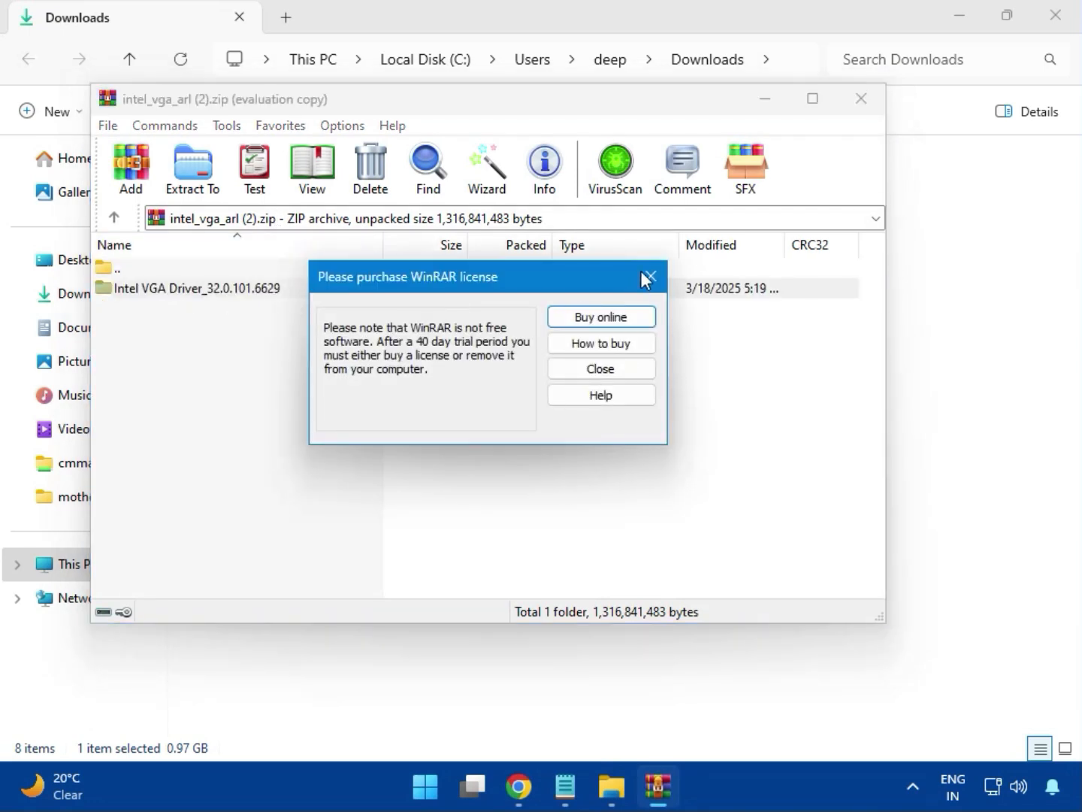
{"action": "left_click", "coordinate": [650, 275]}
{"action": "double_click", "coordinate": [225, 289]}
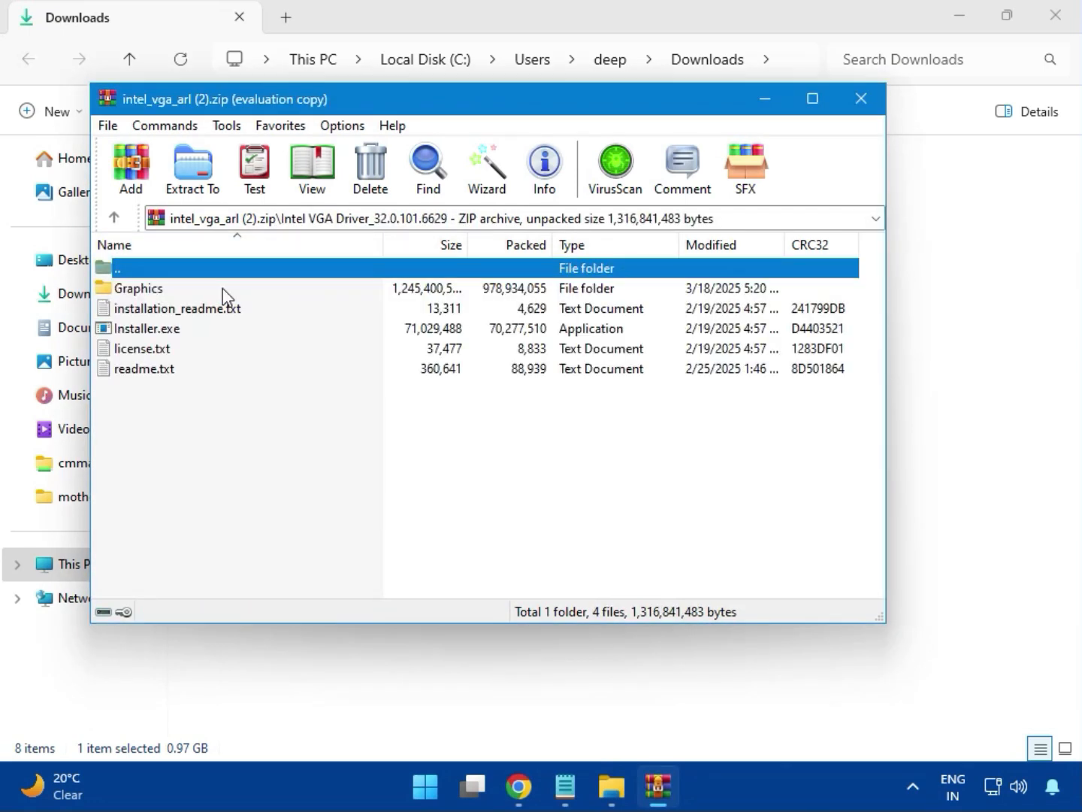
Run Installer.exe with administrator permission to install the Intel graphics driver, then close the installer and the archive.
{"action": "left_click", "coordinate": [176, 331]}
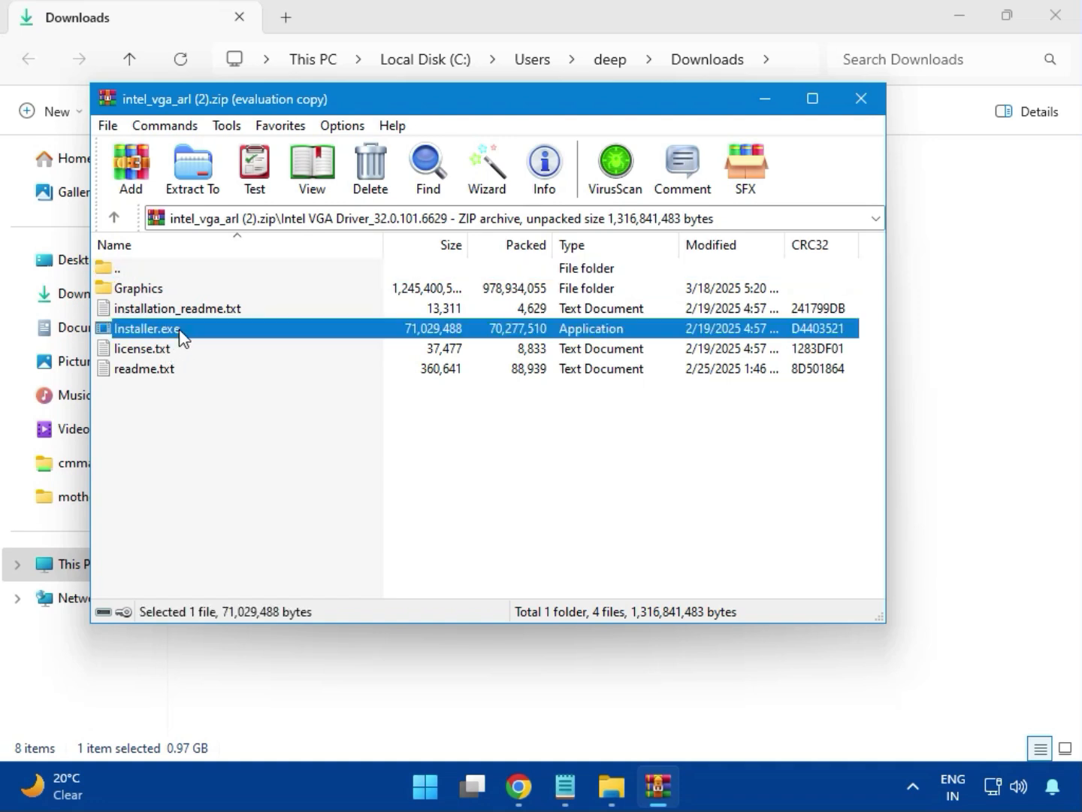
{"action": "double_click", "coordinate": [213, 331]}
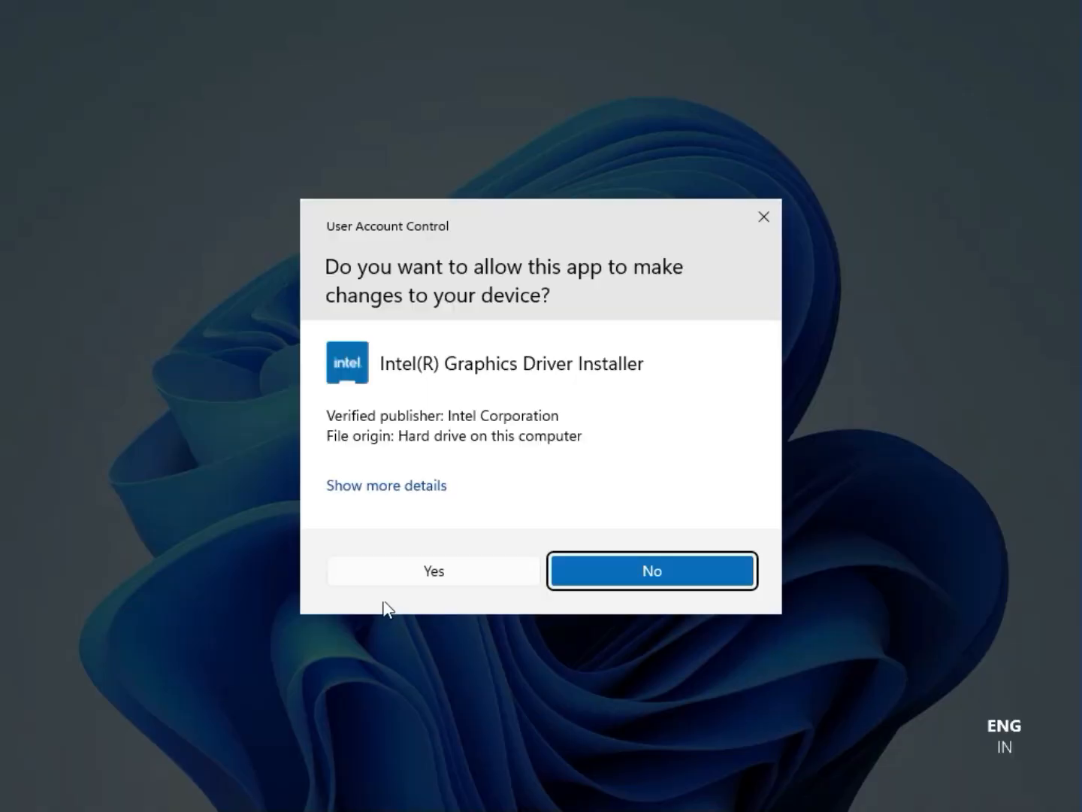
{"action": "left_click", "coordinate": [417, 571]}
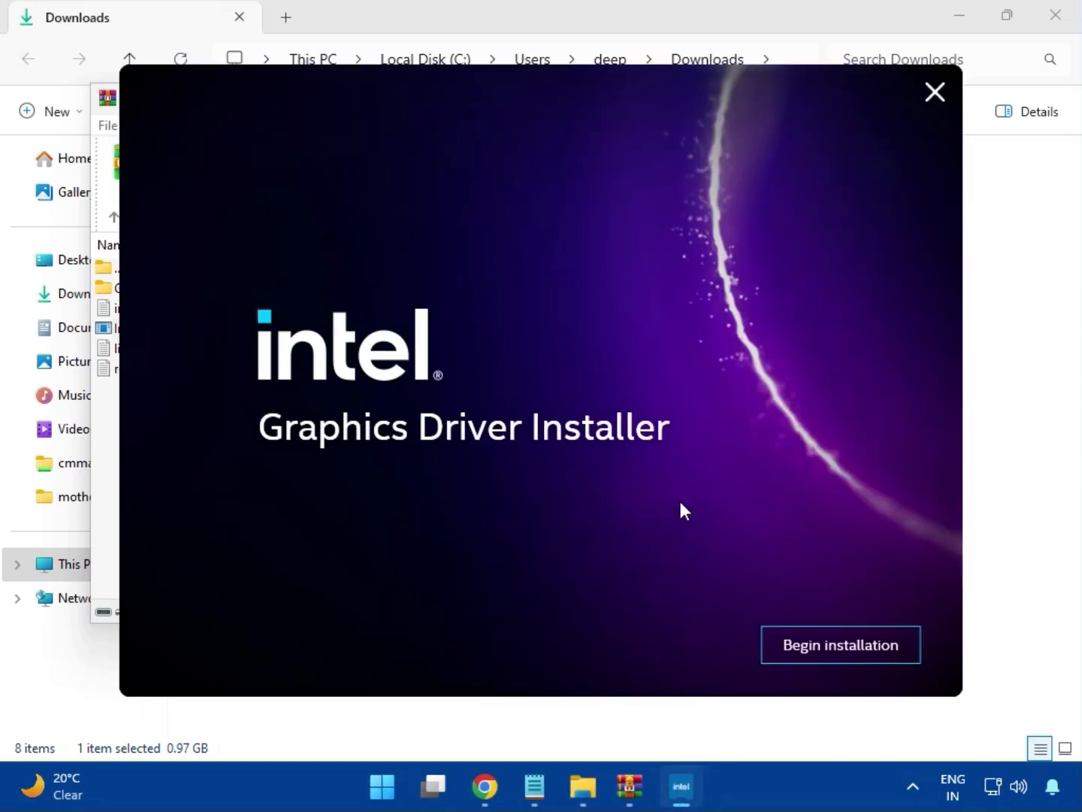
{"action": "left_click", "coordinate": [827, 644]}
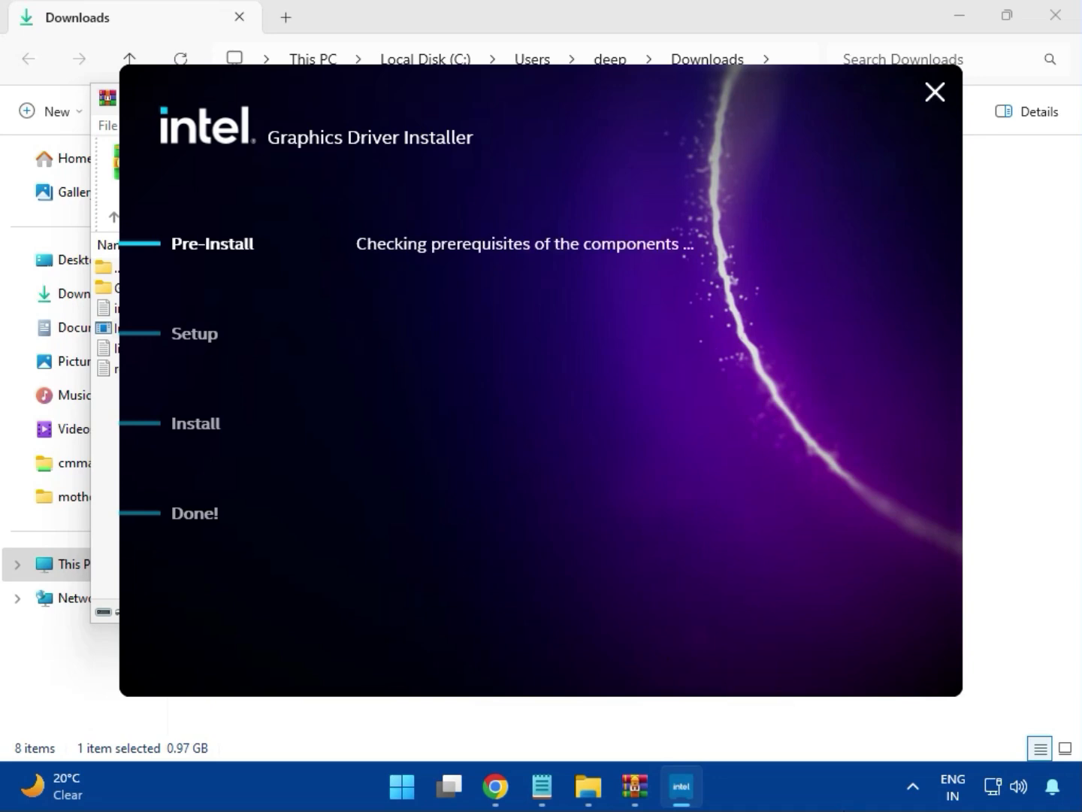
{"action": "left_click", "coordinate": [874, 660]}
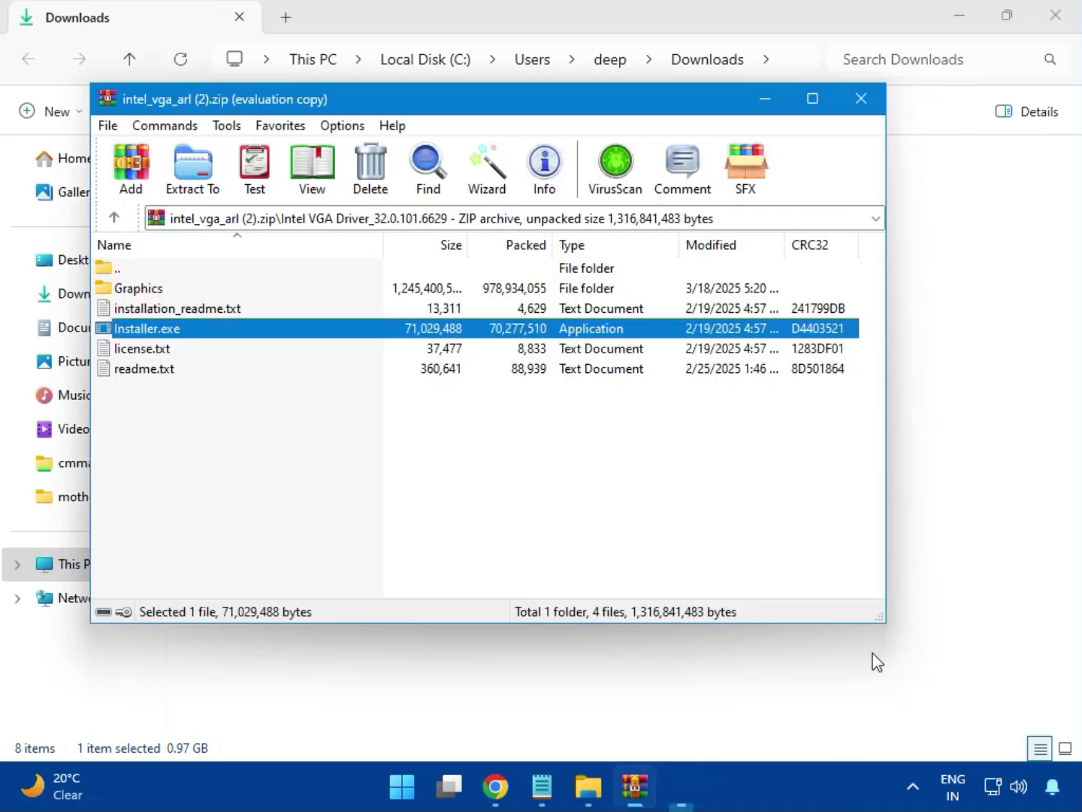
{"action": "left_click", "coordinate": [855, 91]}
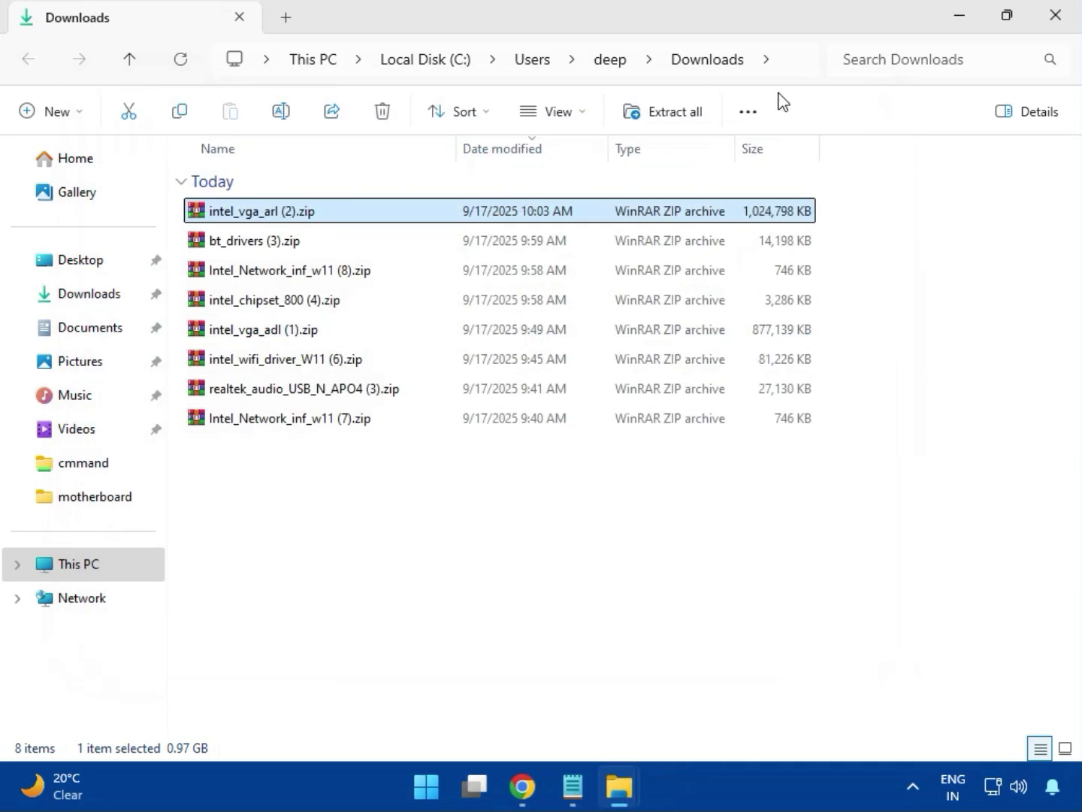
Open bt_drivers (3).zip, enter the Intel BlueTooth Driver_23.70.0.2 folder and launch Intel Bluetooth.msi.
{"action": "left_click", "coordinate": [231, 244]}
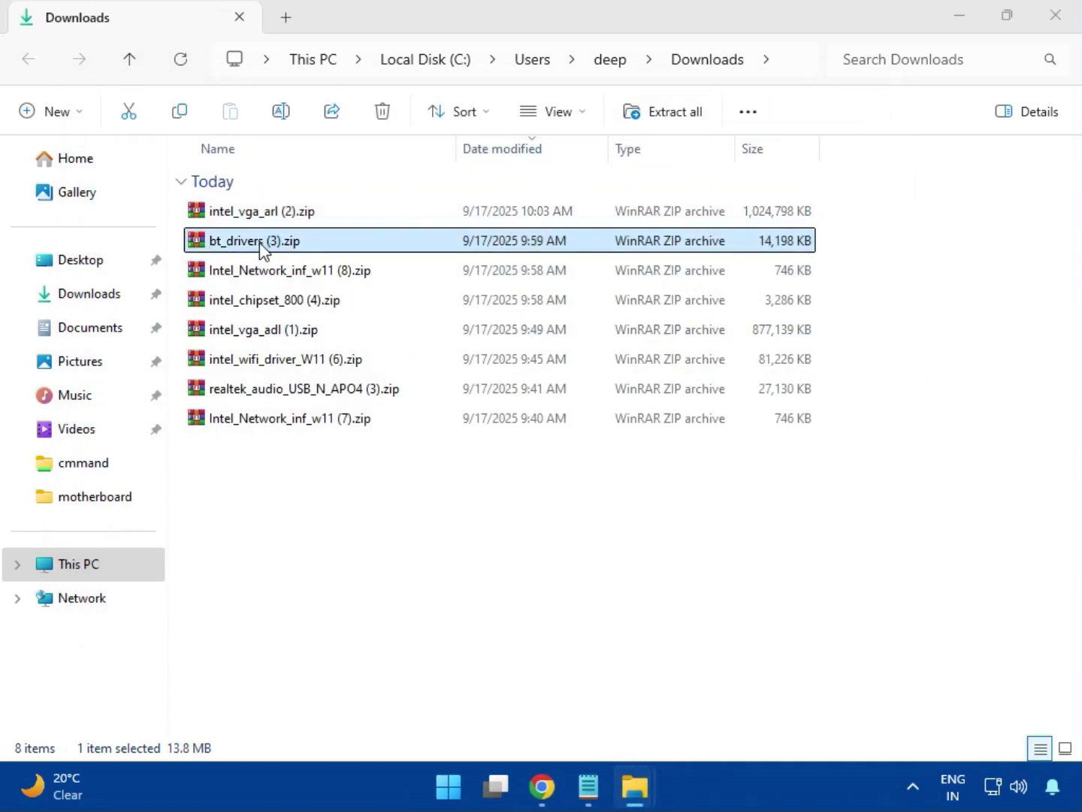
{"action": "double_click", "coordinate": [260, 244]}
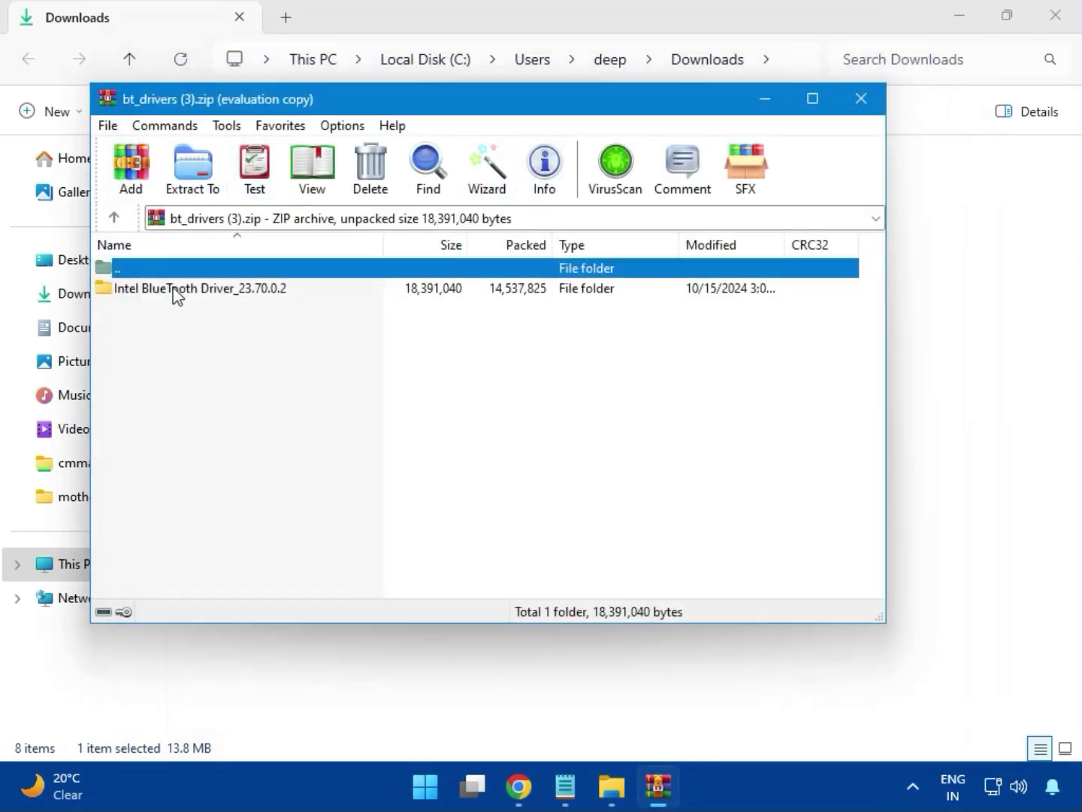
{"action": "left_click", "coordinate": [180, 293]}
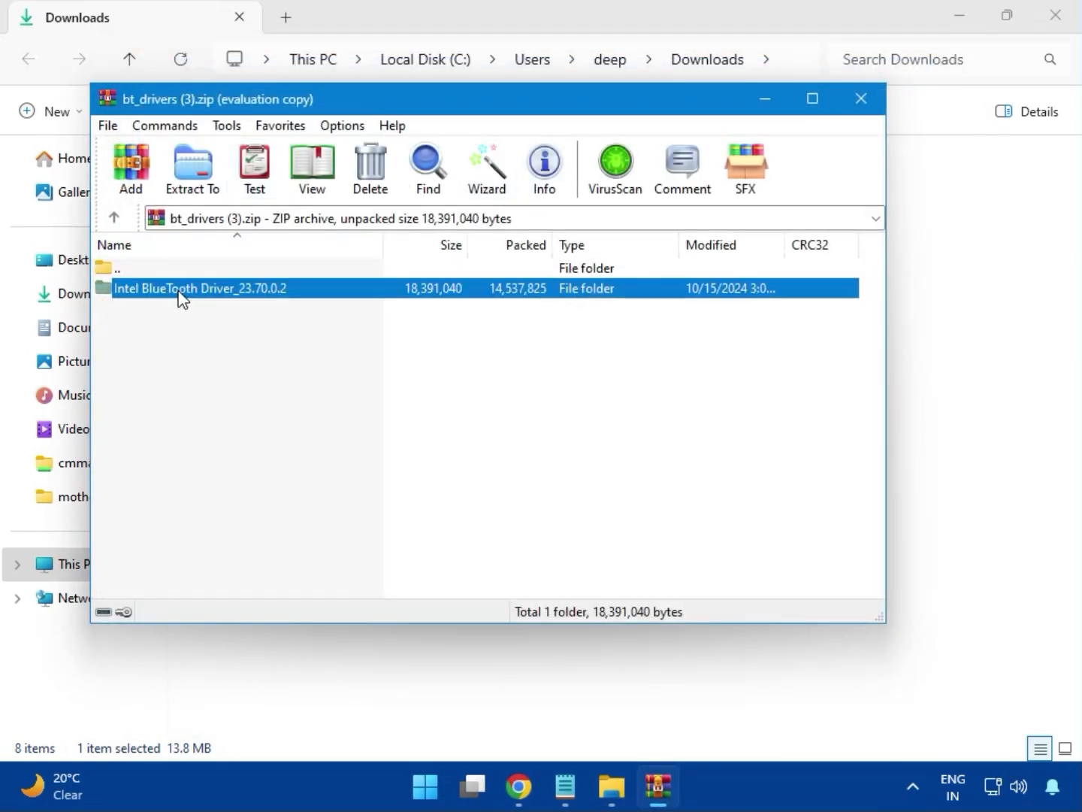
{"action": "double_click", "coordinate": [202, 293]}
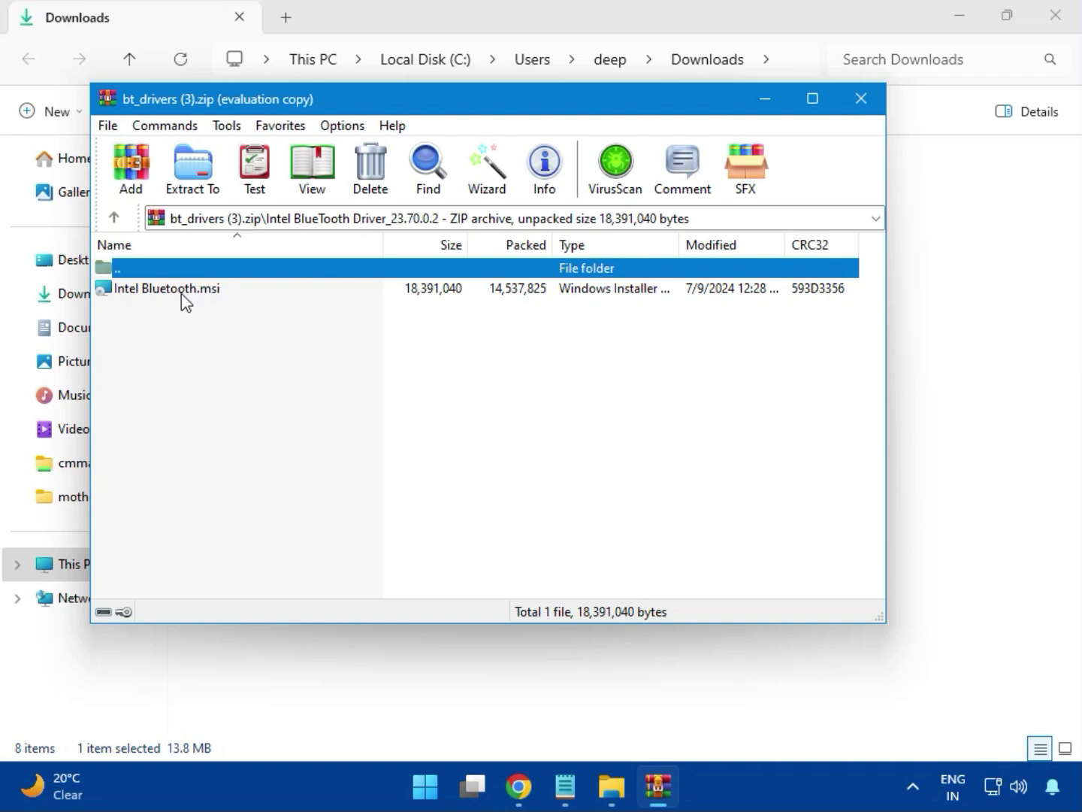
{"action": "double_click", "coordinate": [182, 299]}
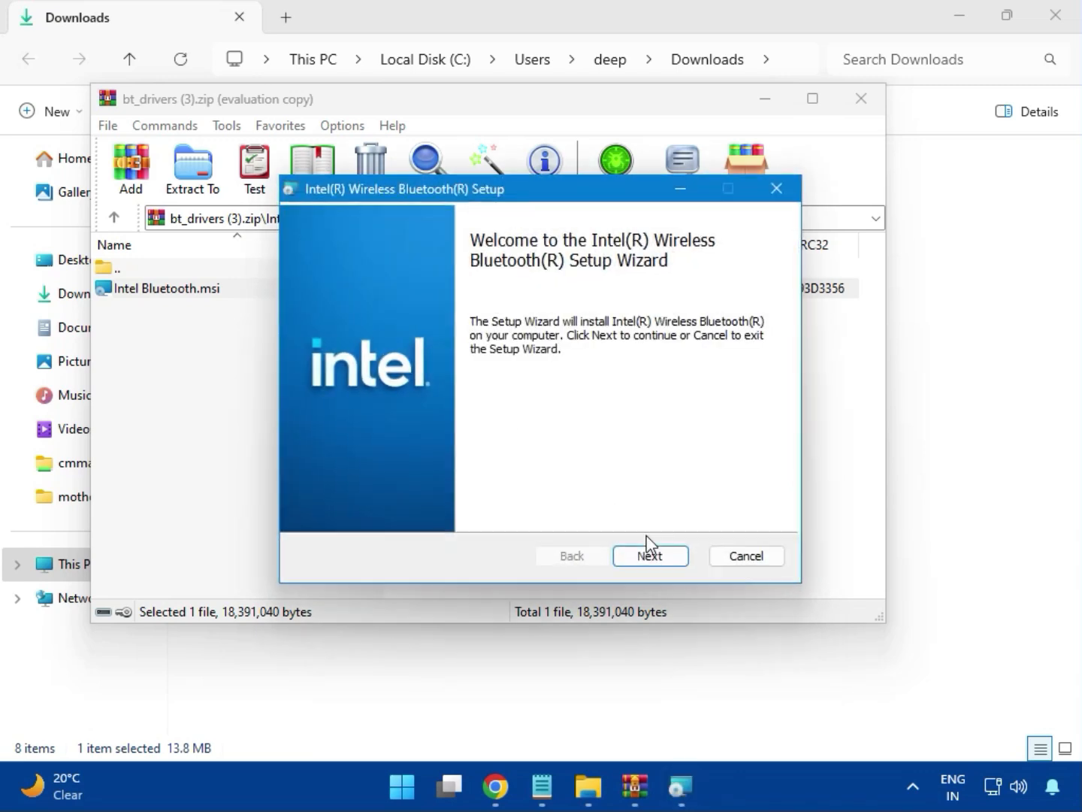
Accept the licence and install Intel Wireless Bluetooth with the Typical setup and administrator permission, finishing the wizard and closing the archive.
{"action": "left_click", "coordinate": [648, 557]}
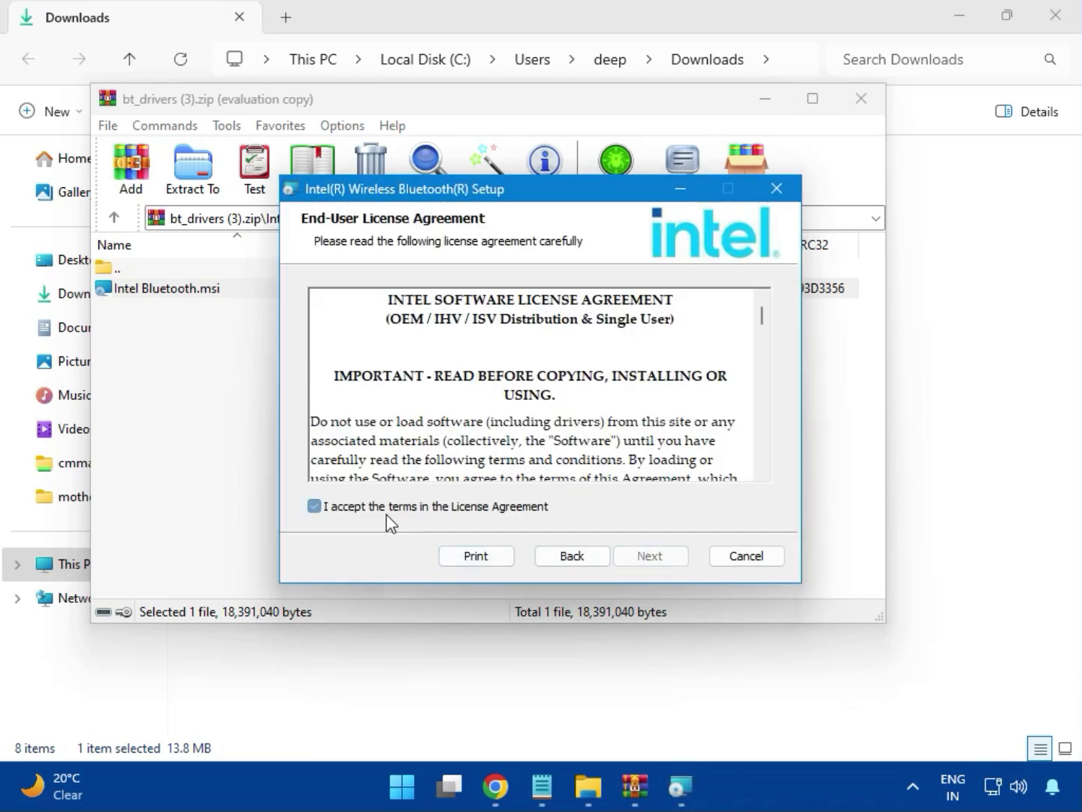
{"action": "left_click", "coordinate": [388, 513]}
{"action": "left_click", "coordinate": [642, 556]}
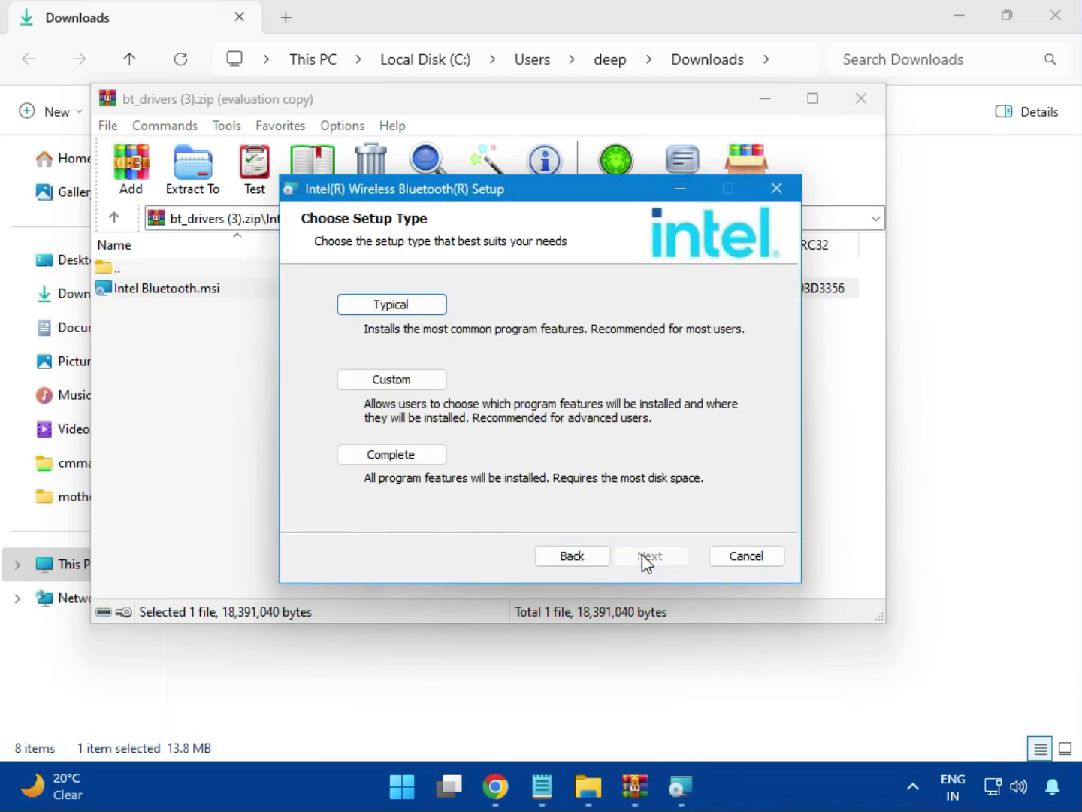
{"action": "left_click", "coordinate": [374, 307]}
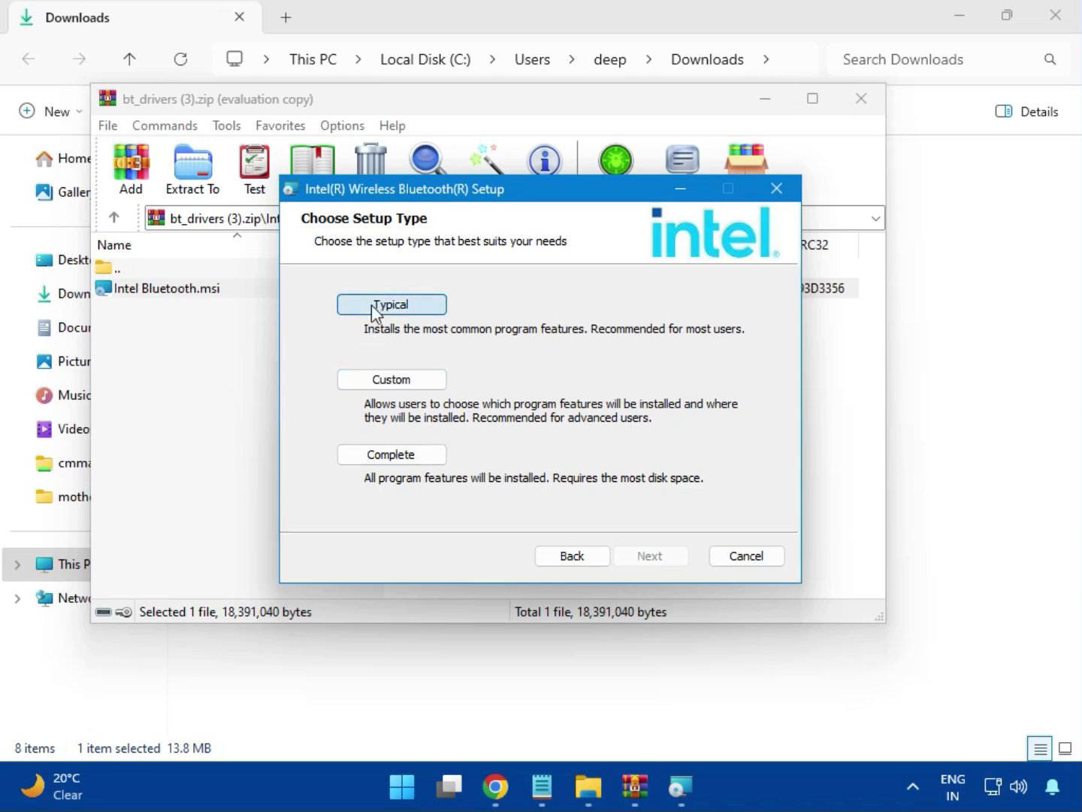
{"action": "left_click", "coordinate": [616, 547]}
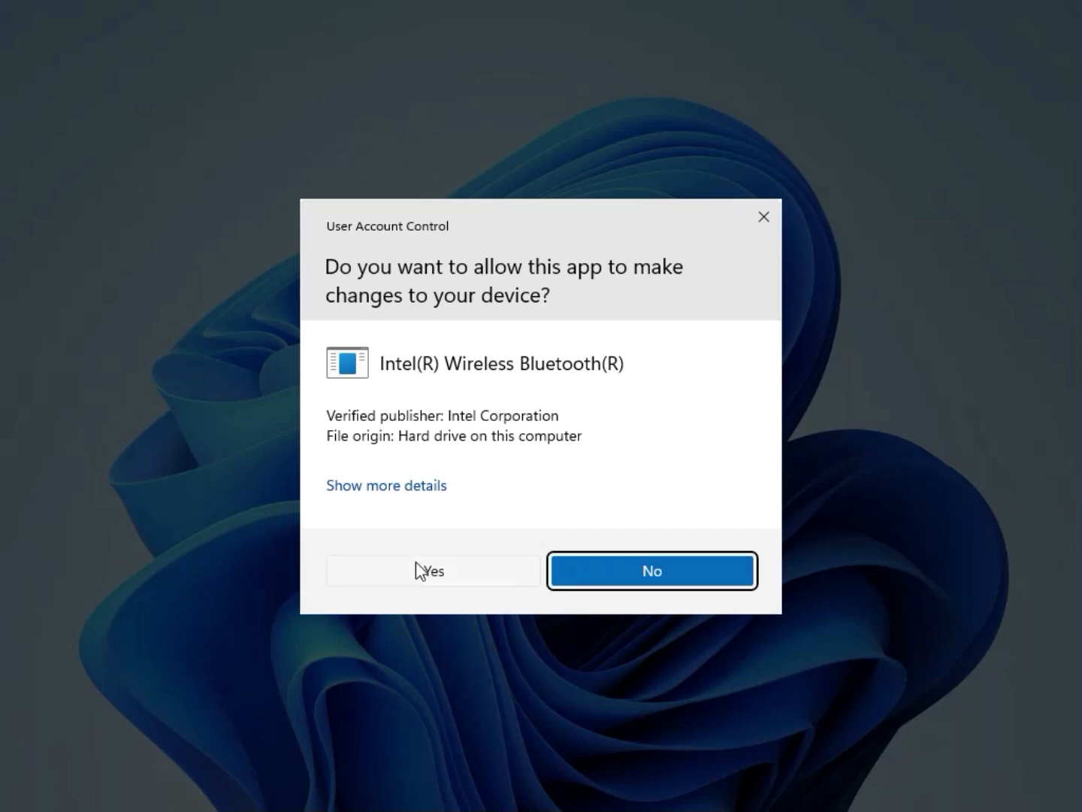
{"action": "left_click", "coordinate": [418, 567]}
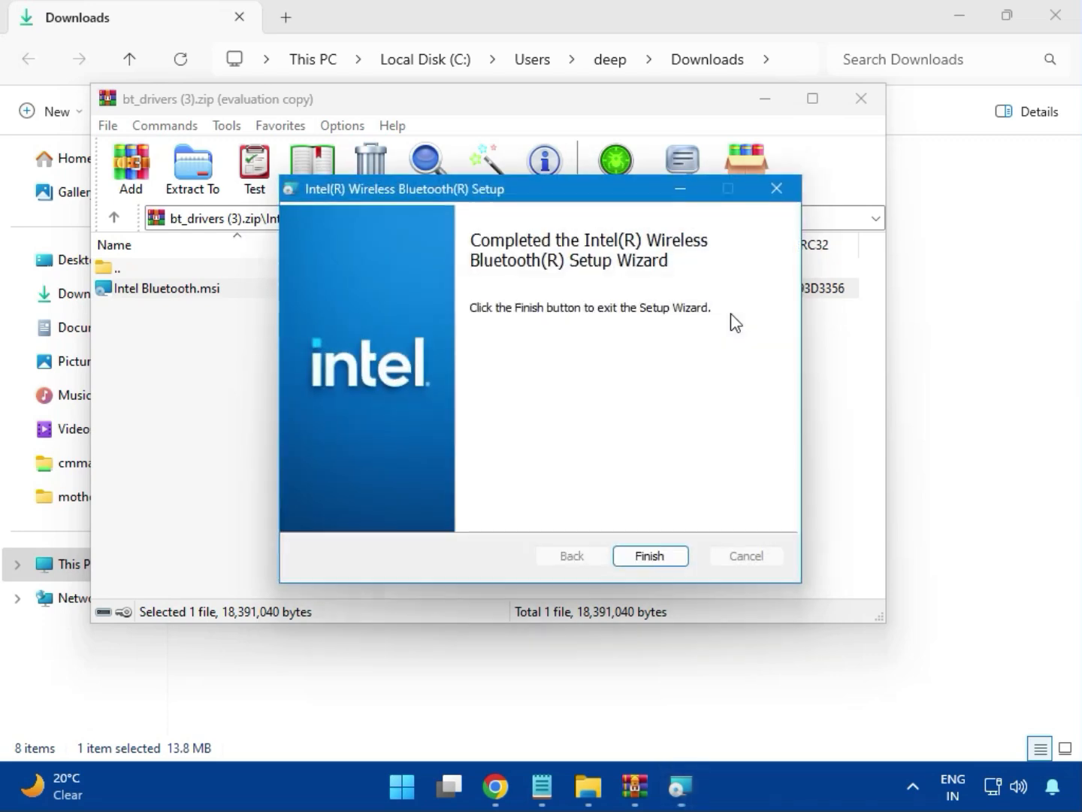
{"action": "left_click", "coordinate": [649, 556]}
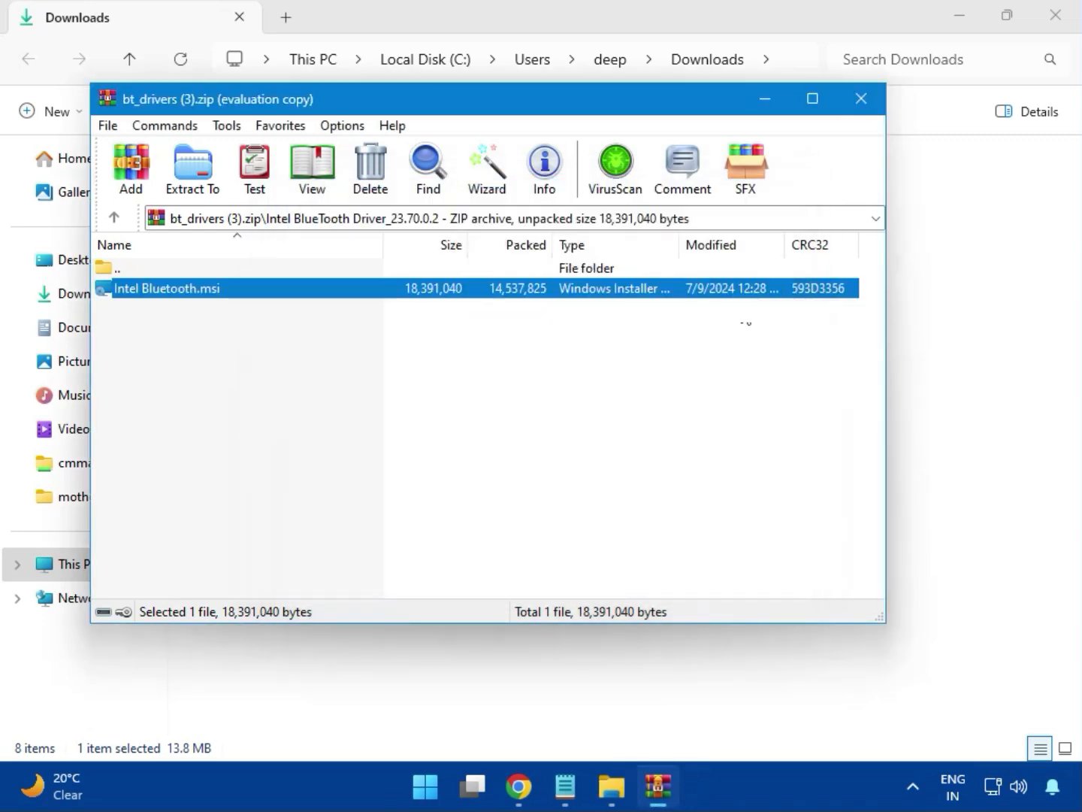
{"action": "left_click", "coordinate": [872, 113]}
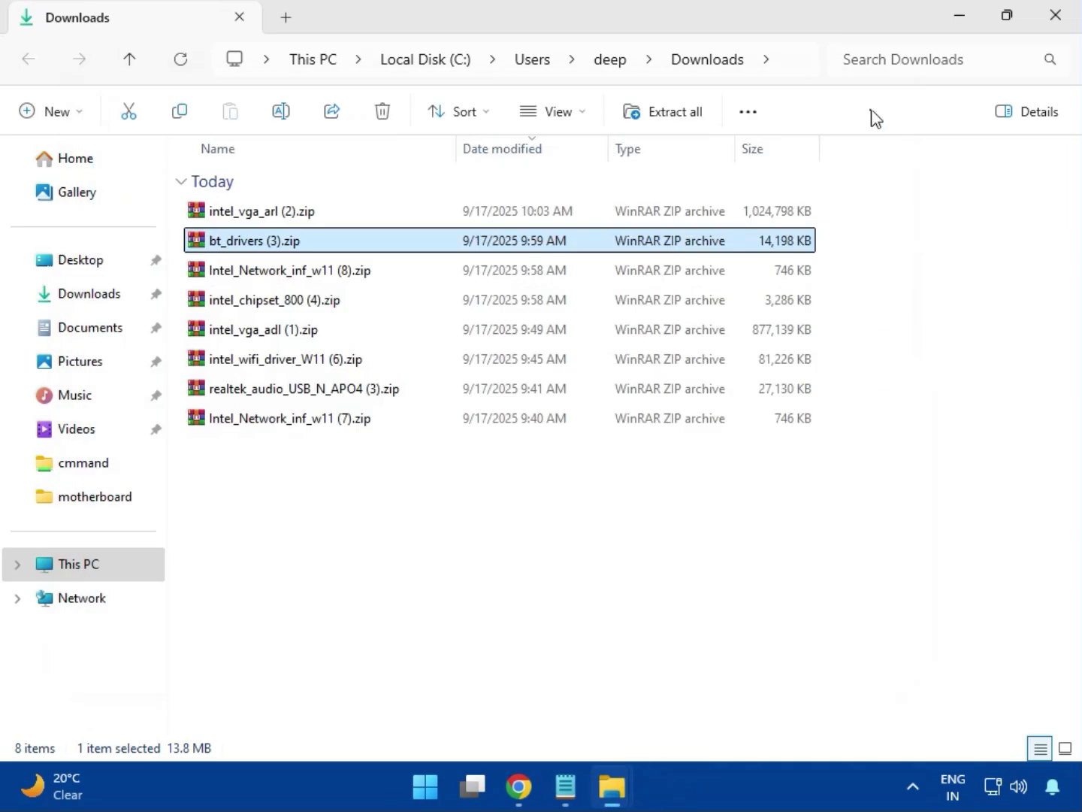
Open the Intel_Network_inf_w11 (8).zip archive, dismiss the WinRAR pop-up window and enter the W11 folder.
{"action": "left_click", "coordinate": [285, 285]}
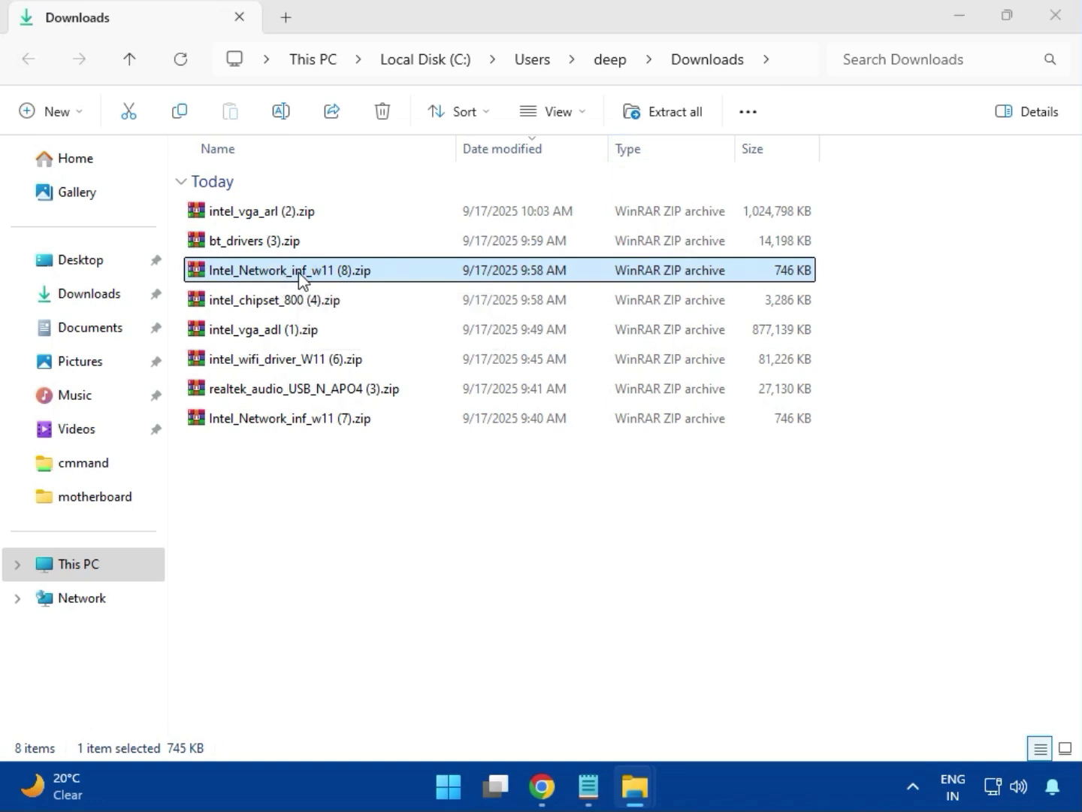
{"action": "double_click", "coordinate": [299, 270]}
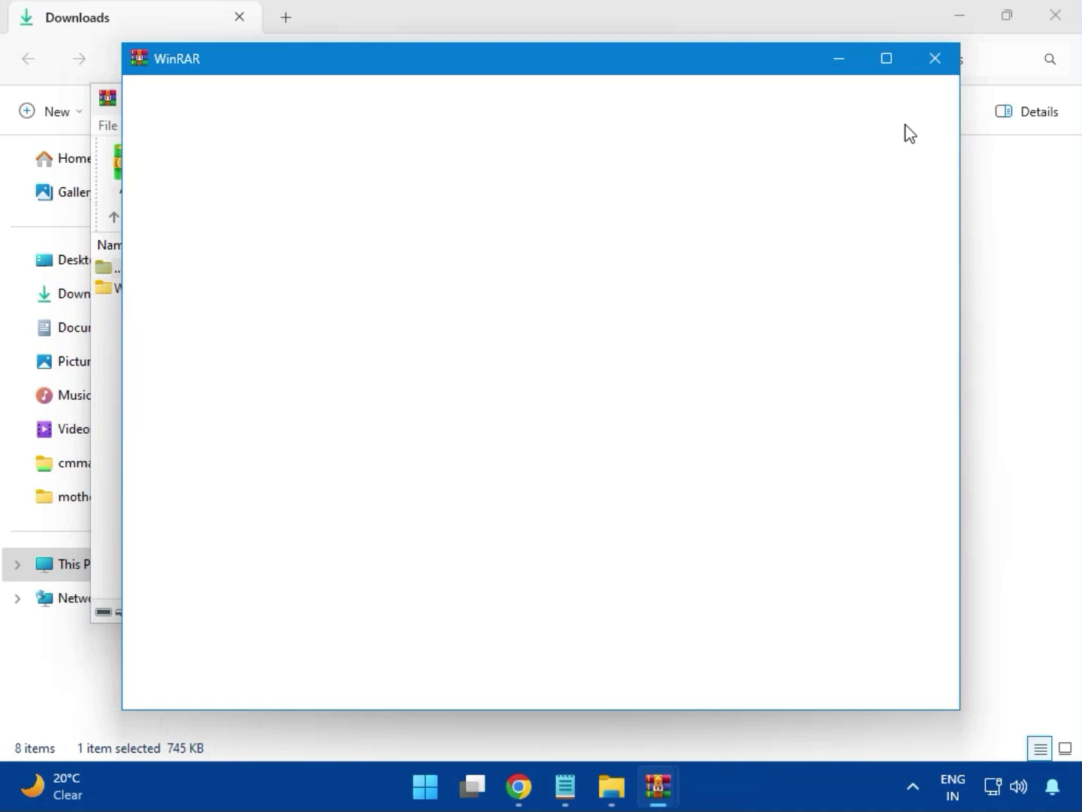
{"action": "left_click", "coordinate": [935, 60]}
{"action": "left_click", "coordinate": [128, 289]}
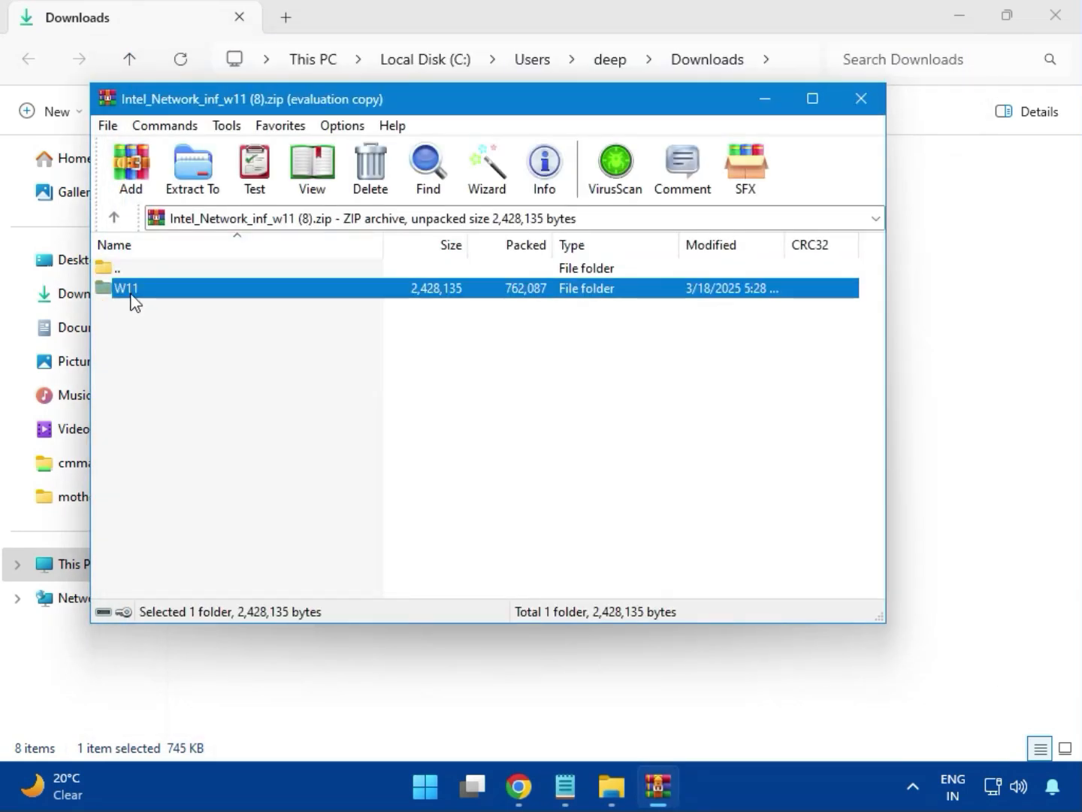
{"action": "double_click", "coordinate": [136, 294]}
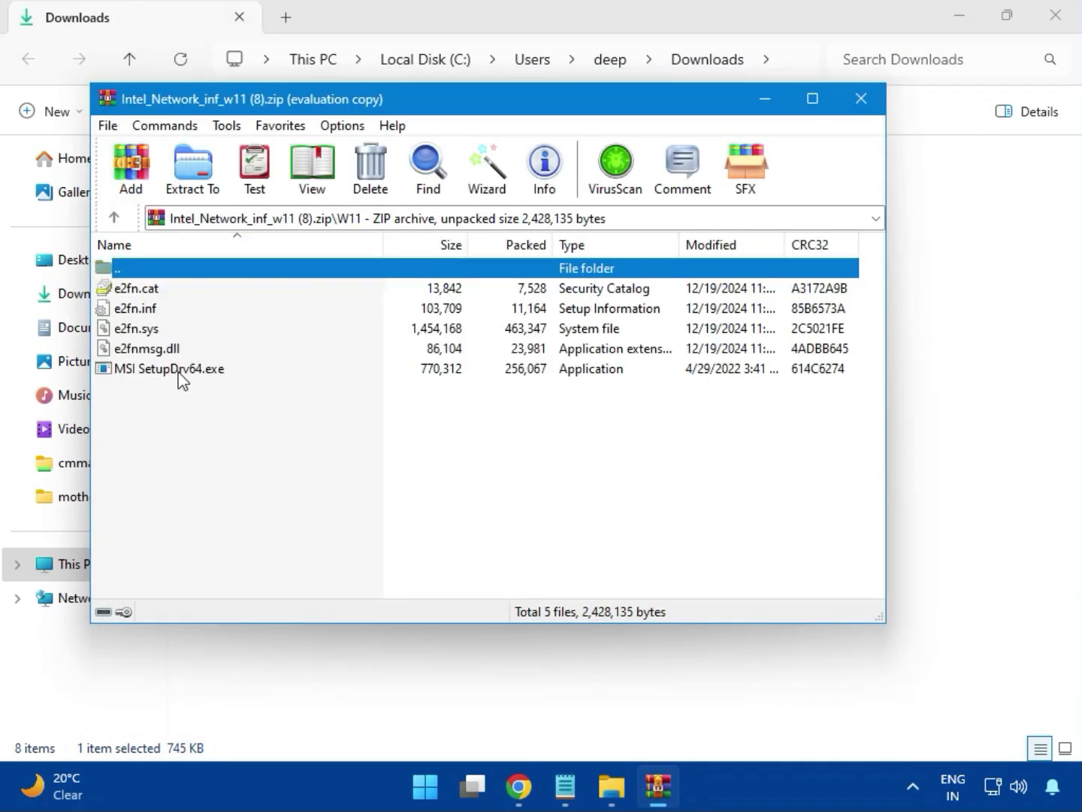
Try to install the network driver by running MSI SetupDrv64.exe with administrator permission, then close the tool and the archive.
{"action": "left_click", "coordinate": [185, 371]}
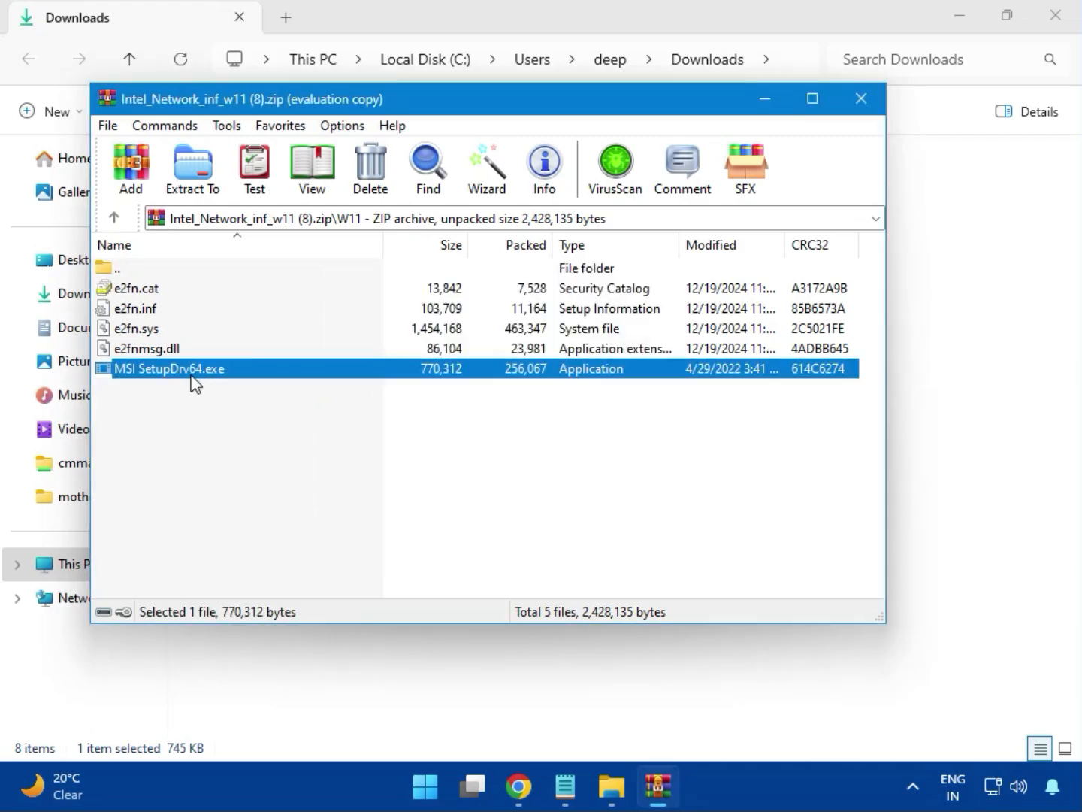
{"action": "double_click", "coordinate": [191, 375]}
{"action": "left_click", "coordinate": [404, 565]}
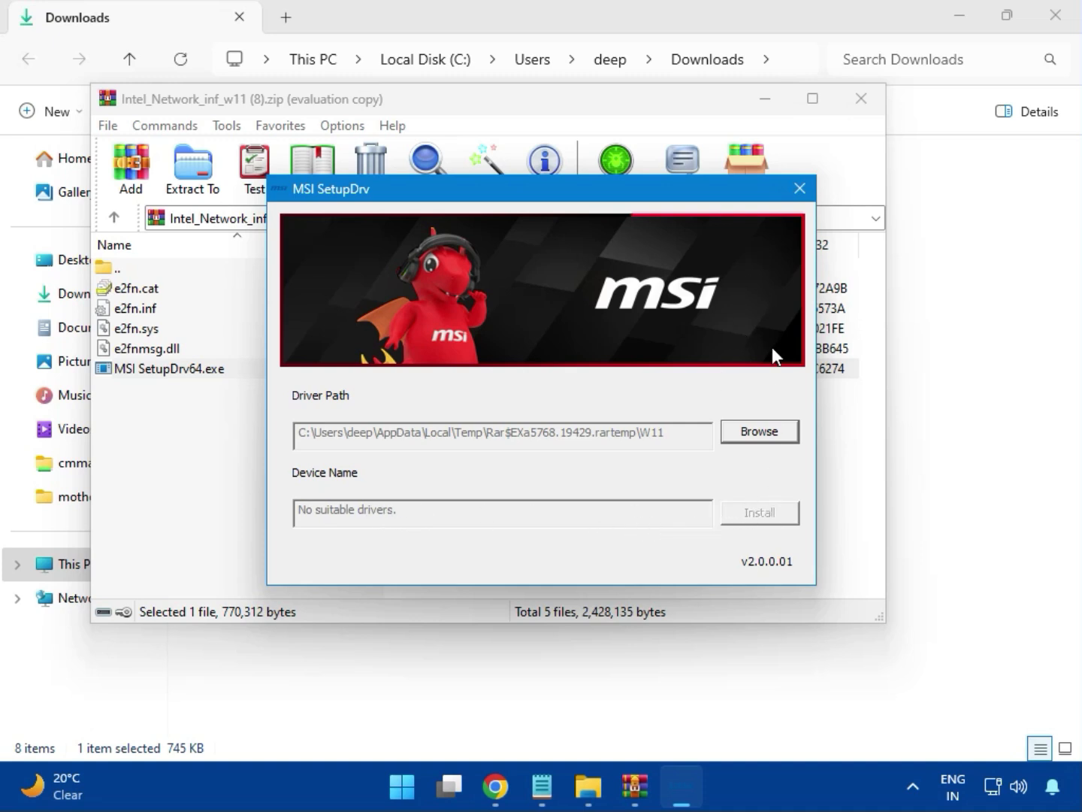
{"action": "left_click", "coordinate": [800, 187]}
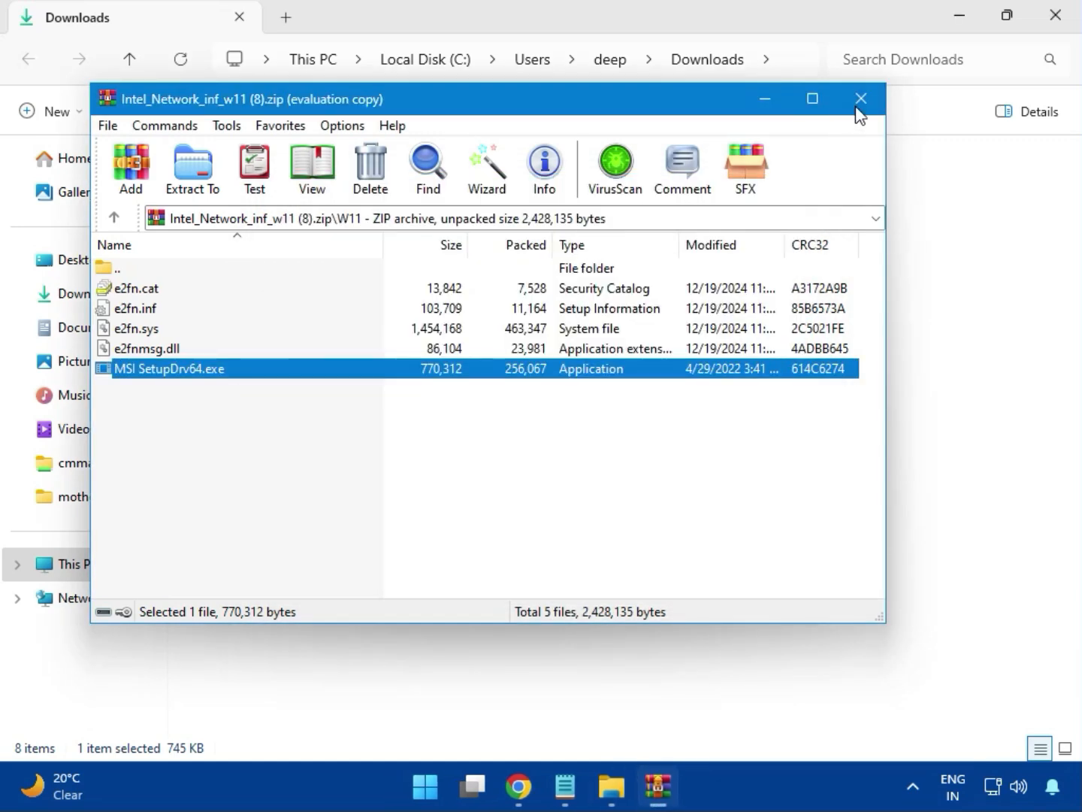
{"action": "left_click", "coordinate": [857, 109]}
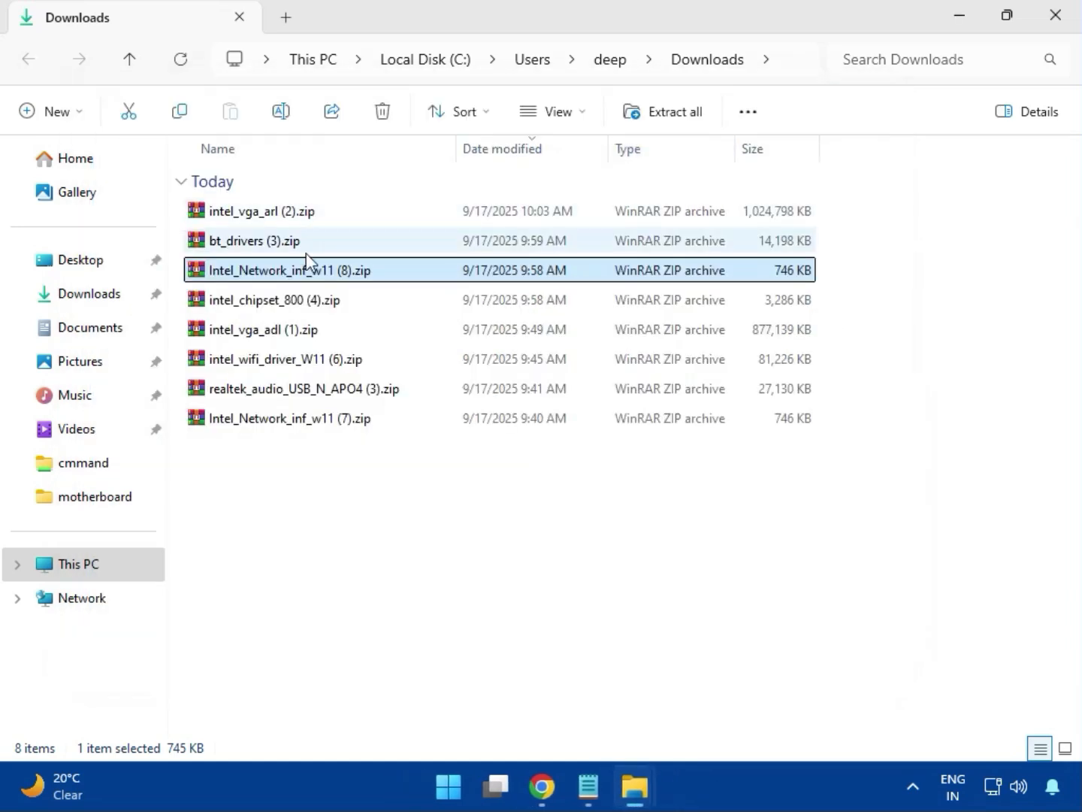
Open intel_chipset_800 (4).zip, dismiss the WinRAR licence reminder and enter the Intel Chipset Driver_10.1.20062.8627 folder.
{"action": "left_click", "coordinate": [248, 301]}
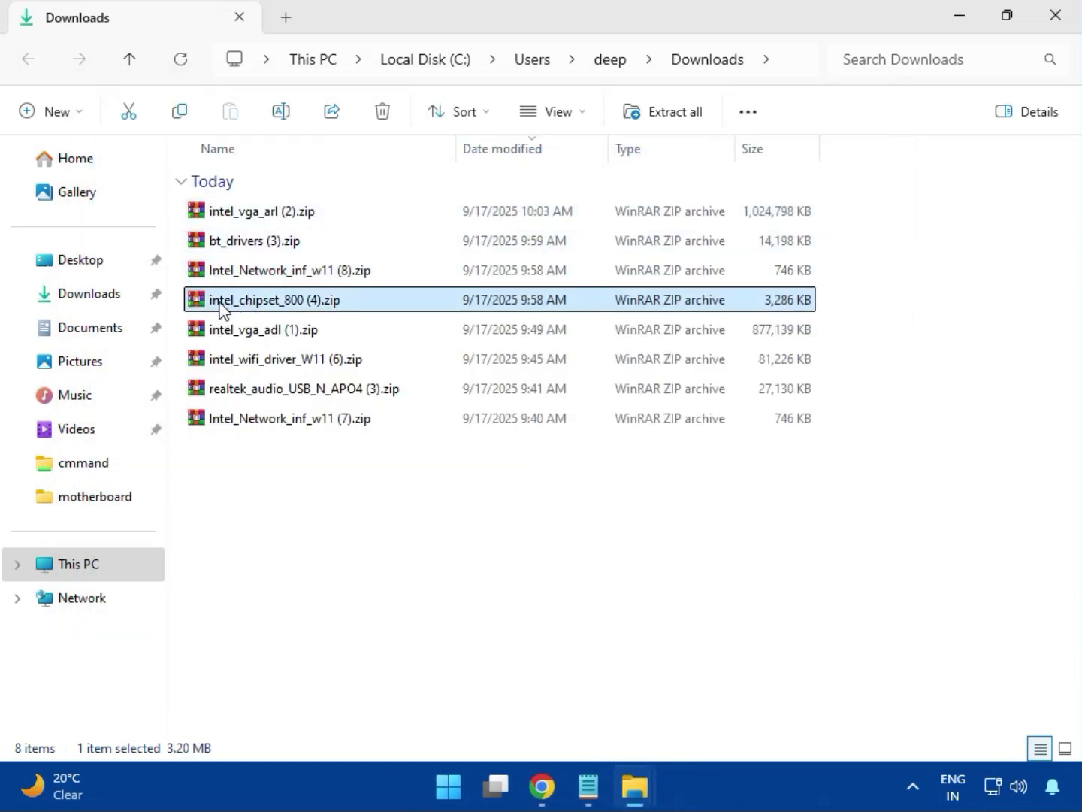
{"action": "double_click", "coordinate": [307, 308]}
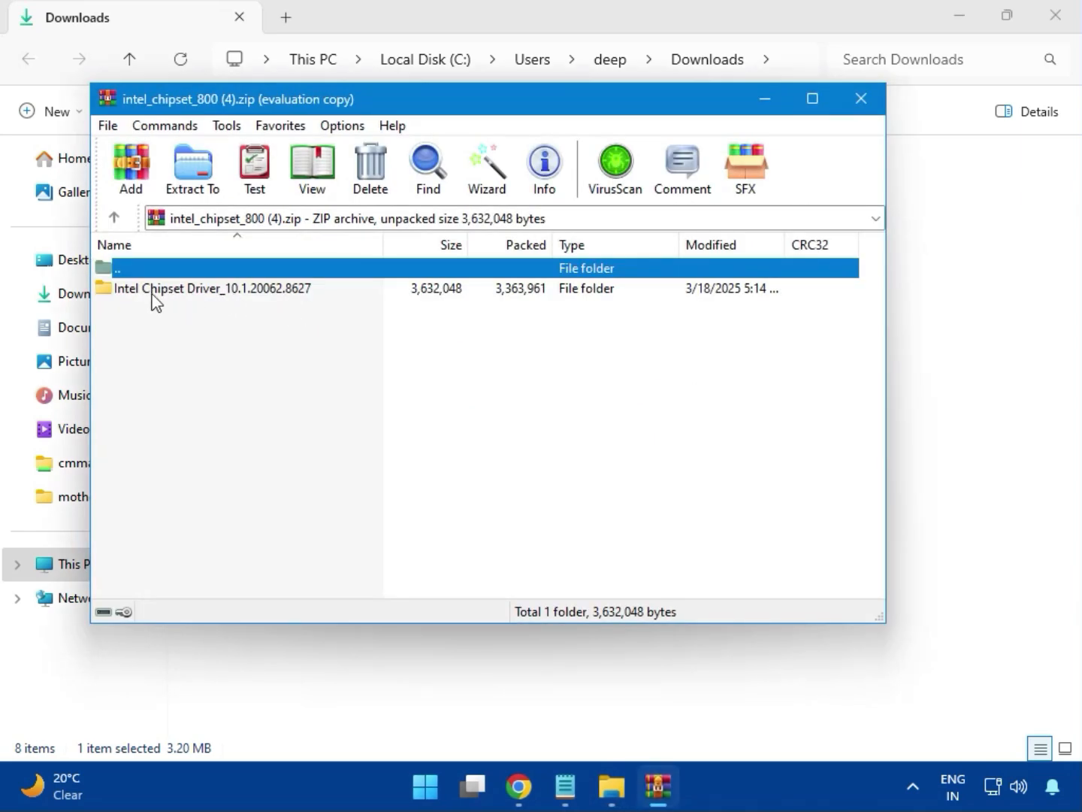
{"action": "left_click", "coordinate": [110, 293]}
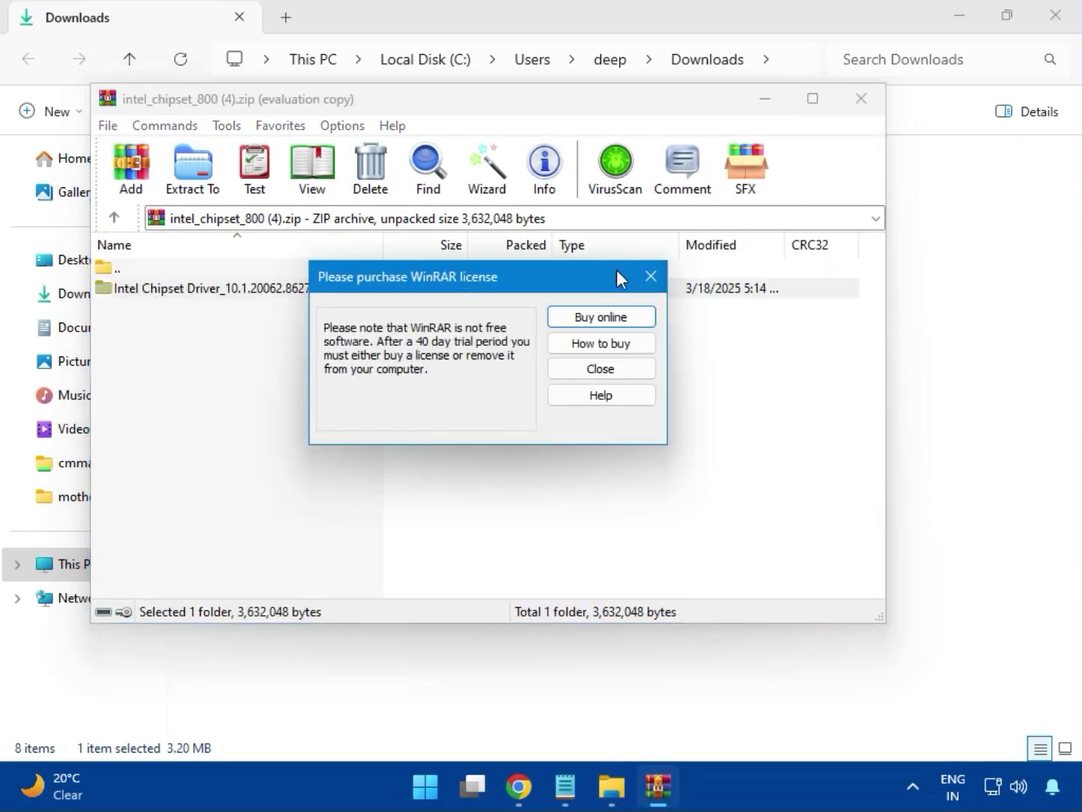
{"action": "key", "text": "Escape"}
{"action": "double_click", "coordinate": [266, 292]}
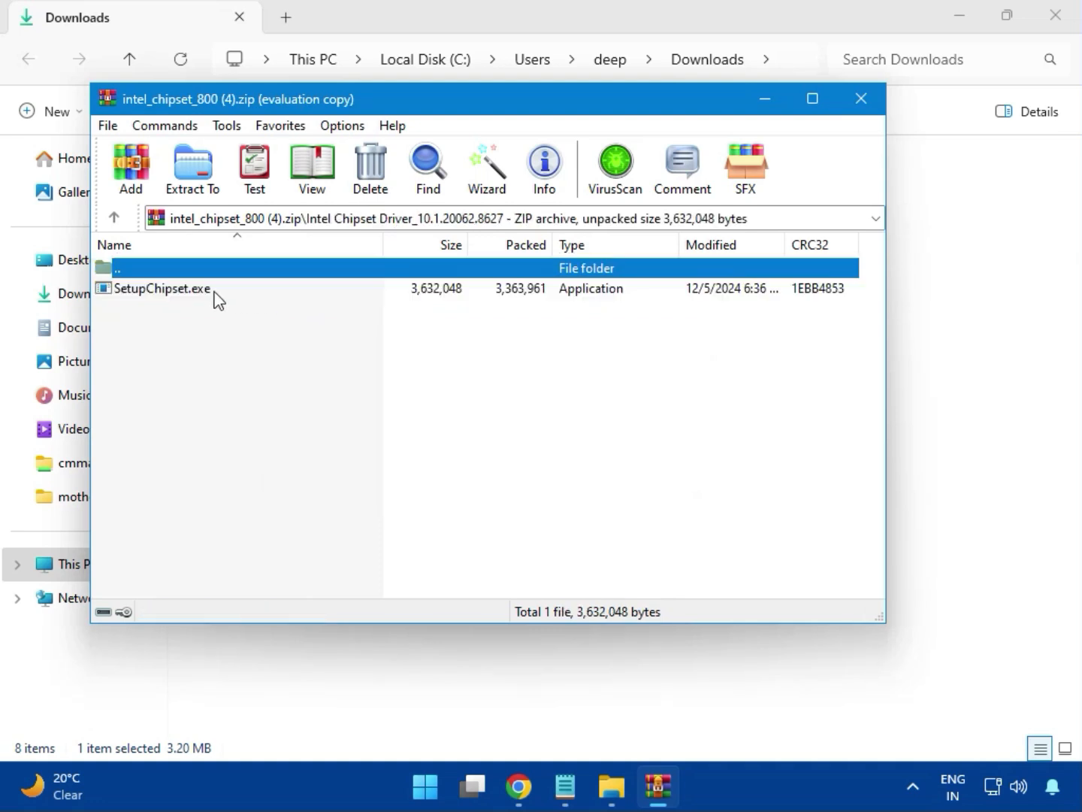
Try to install the Intel Chipset Device Software with SetupChipset.exe, accepting its licence, then close the installer and the archive.
{"action": "double_click", "coordinate": [173, 291]}
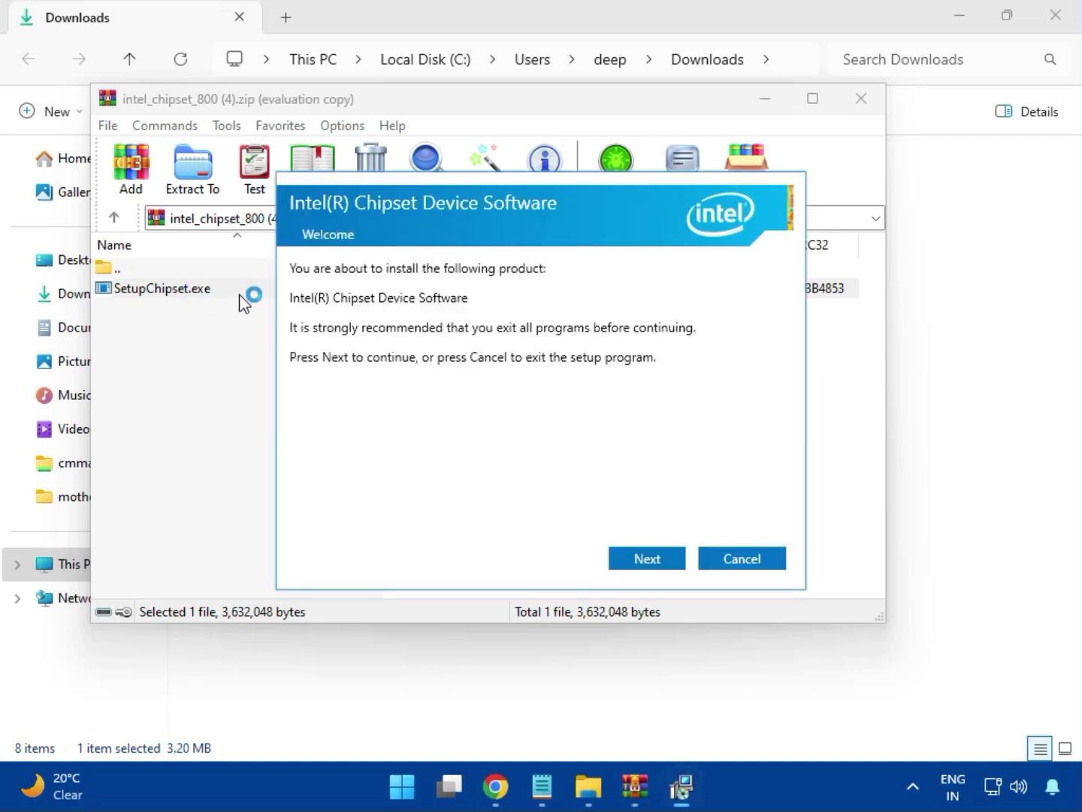
{"action": "left_click", "coordinate": [648, 558]}
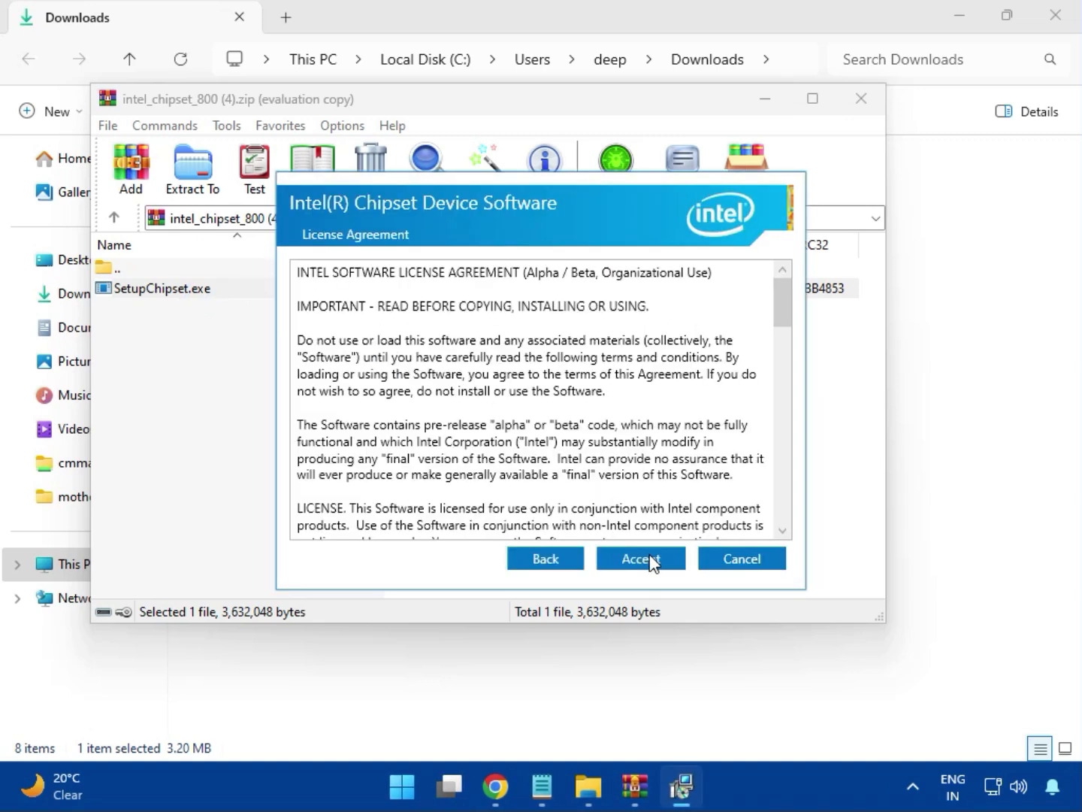
{"action": "left_click", "coordinate": [651, 561]}
{"action": "left_click", "coordinate": [647, 557]}
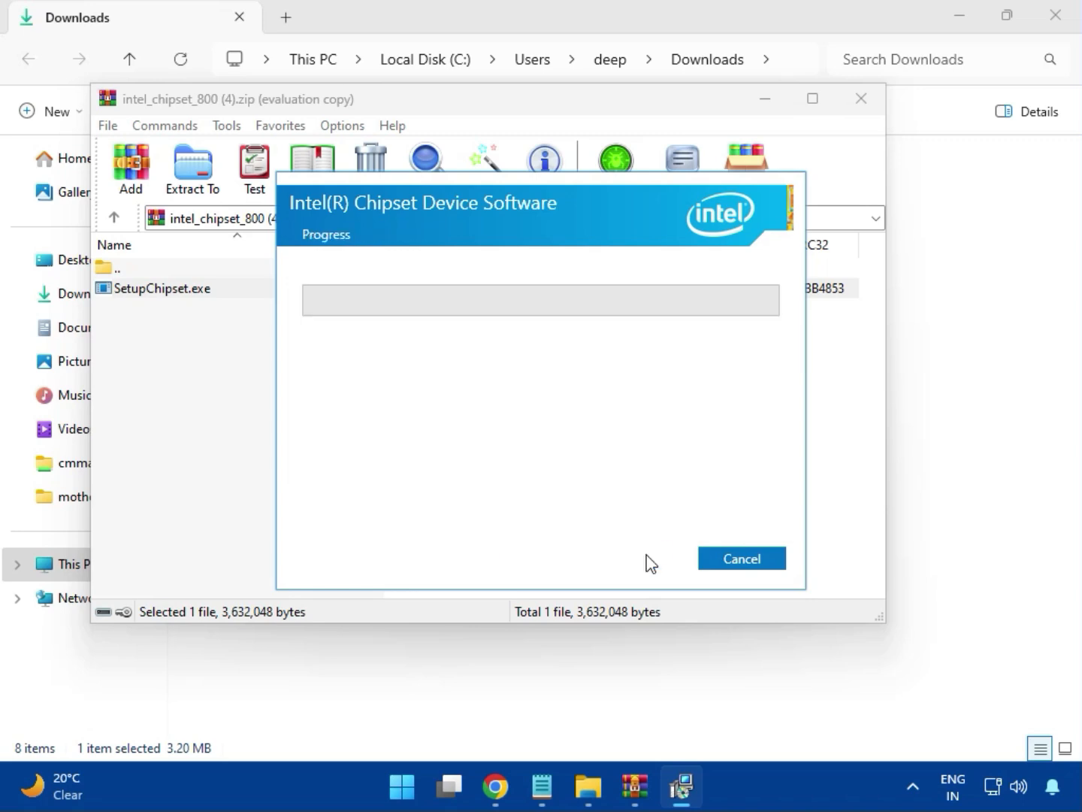
{"action": "left_click", "coordinate": [478, 571]}
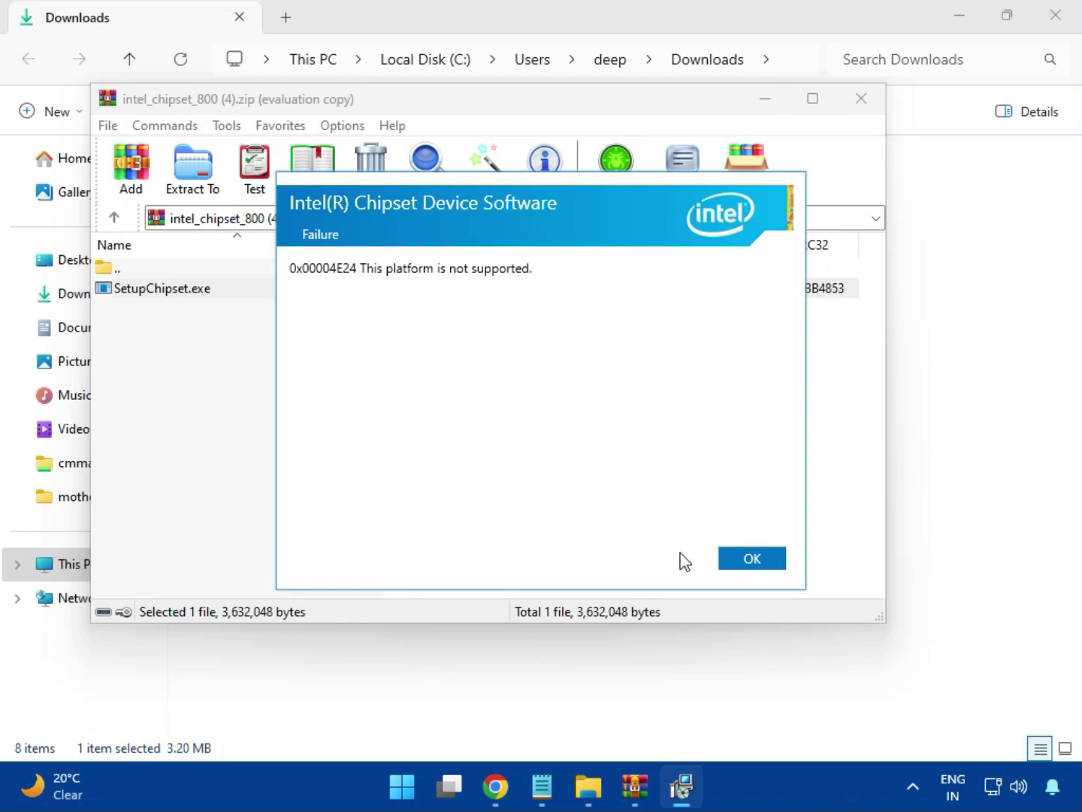
{"action": "left_click", "coordinate": [739, 559]}
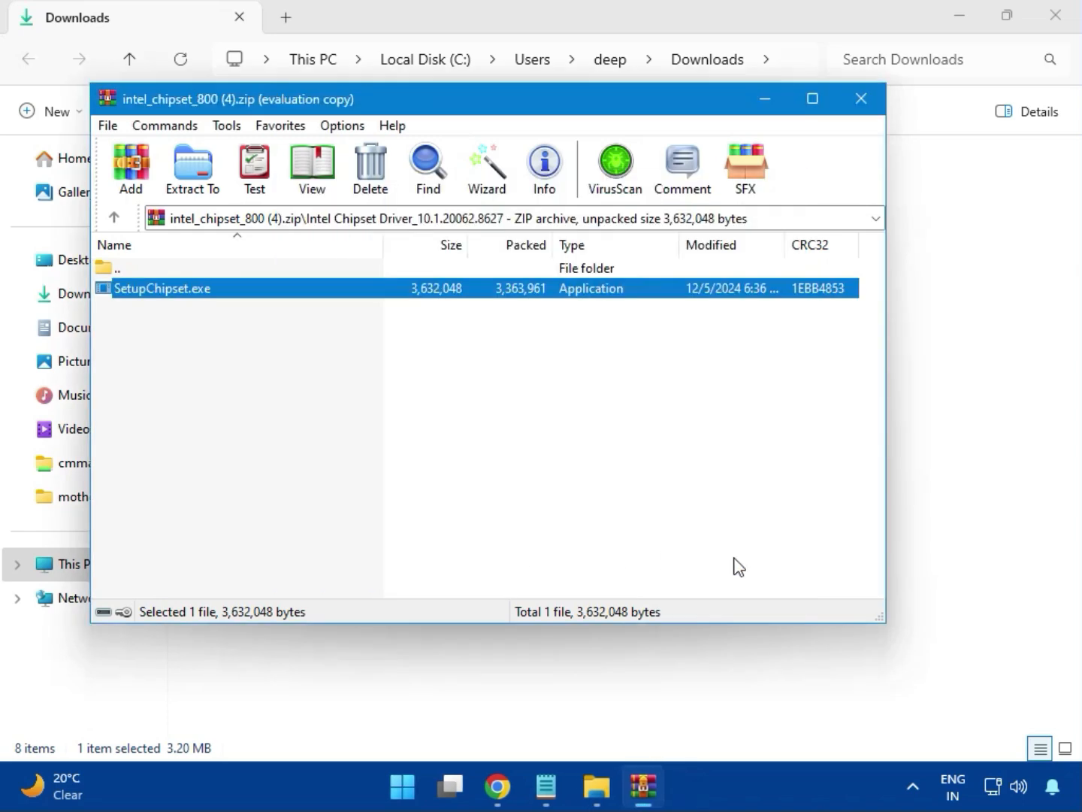
{"action": "left_click", "coordinate": [862, 99]}
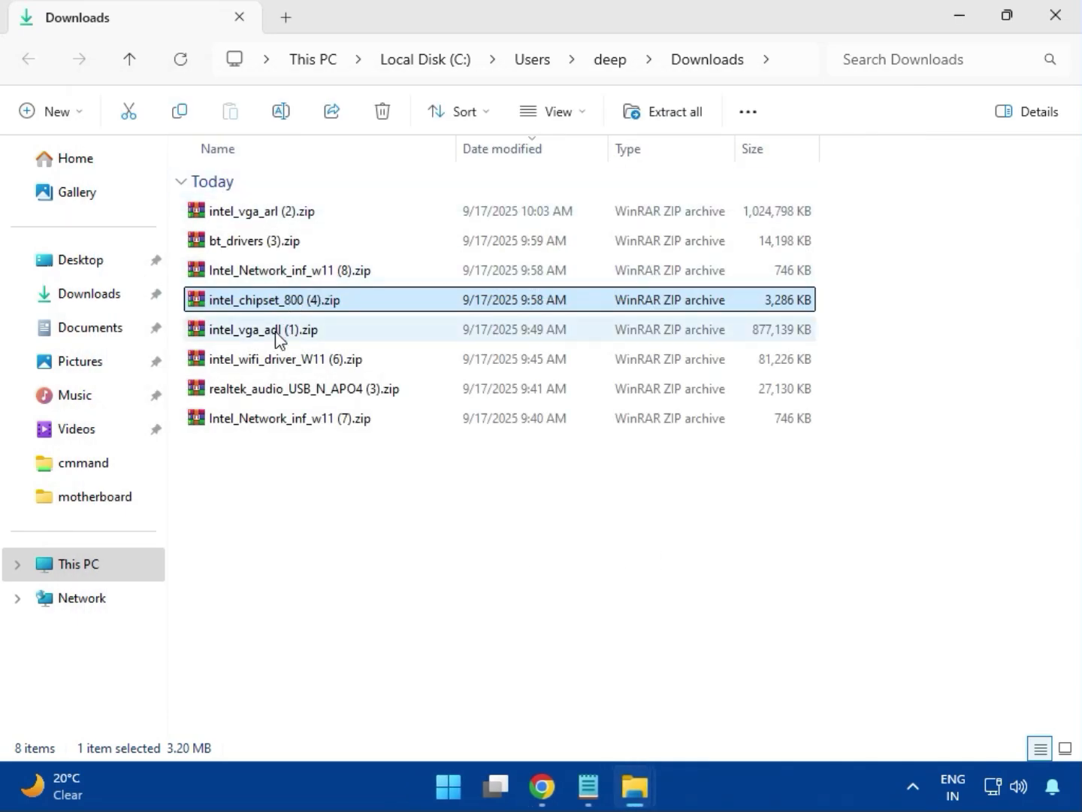
Open the intel_vga_adl (1).zip archive to view its contents, then close WinRAR.
{"action": "left_click", "coordinate": [276, 336]}
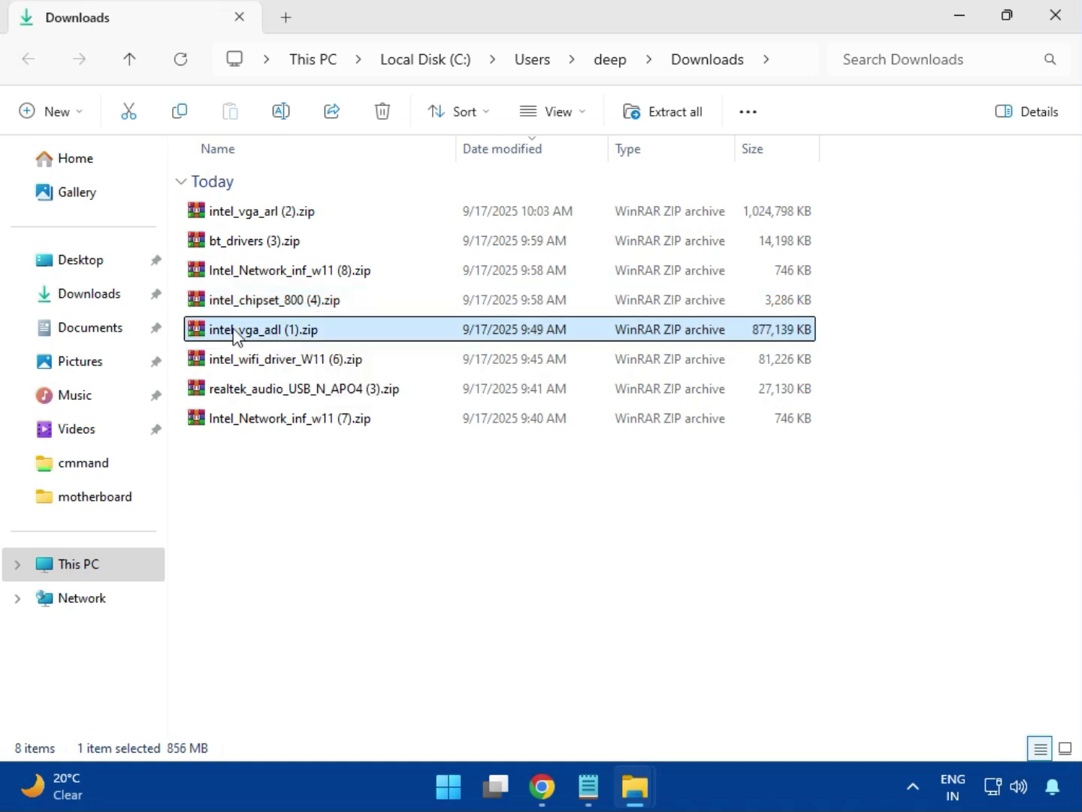
{"action": "double_click", "coordinate": [270, 330]}
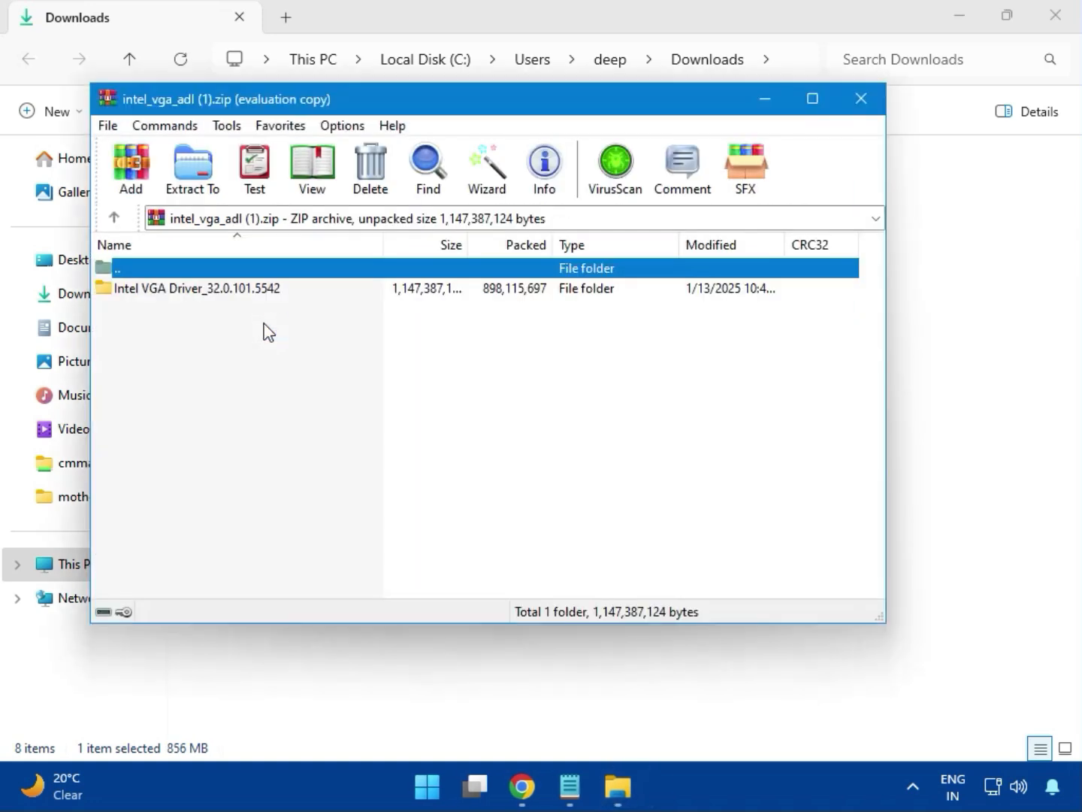
{"action": "left_click", "coordinate": [934, 58]}
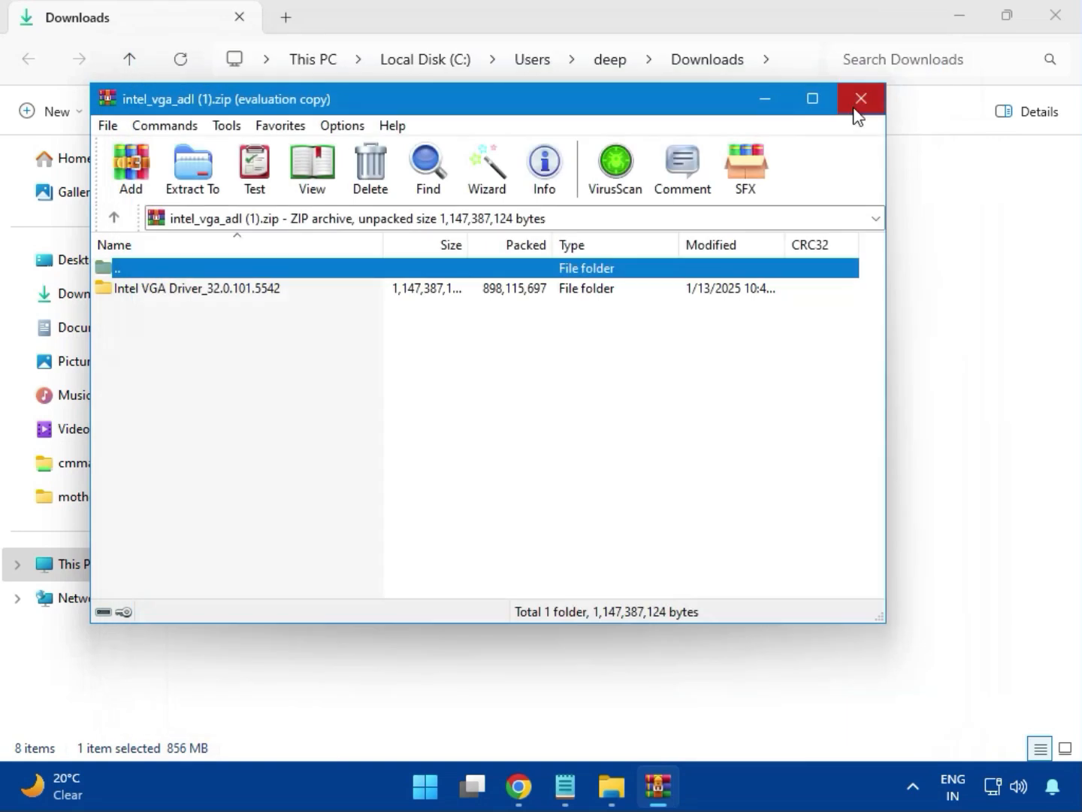
{"action": "left_click", "coordinate": [859, 105]}
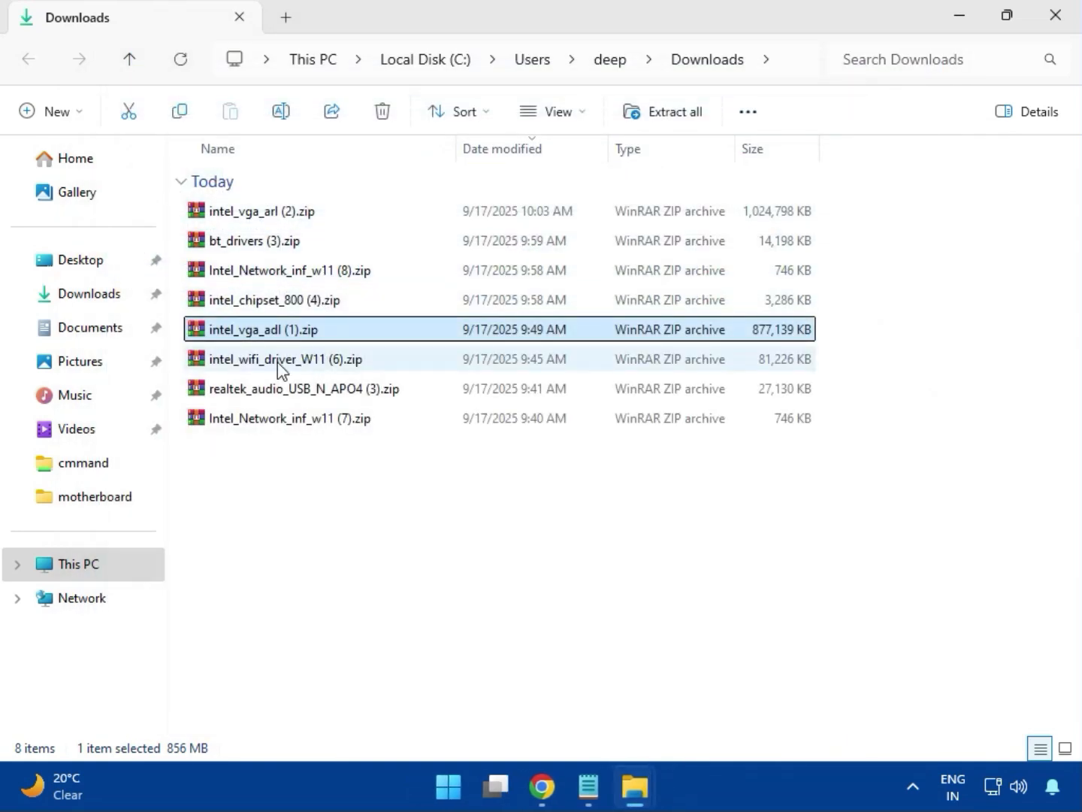
Open intel_wifi_driver_W11 (6).zip, dismiss the WinRAR licence reminder and navigate to Intel WIFI Driver_23.40.0.4\UWD\Win64.
{"action": "left_click", "coordinate": [277, 361]}
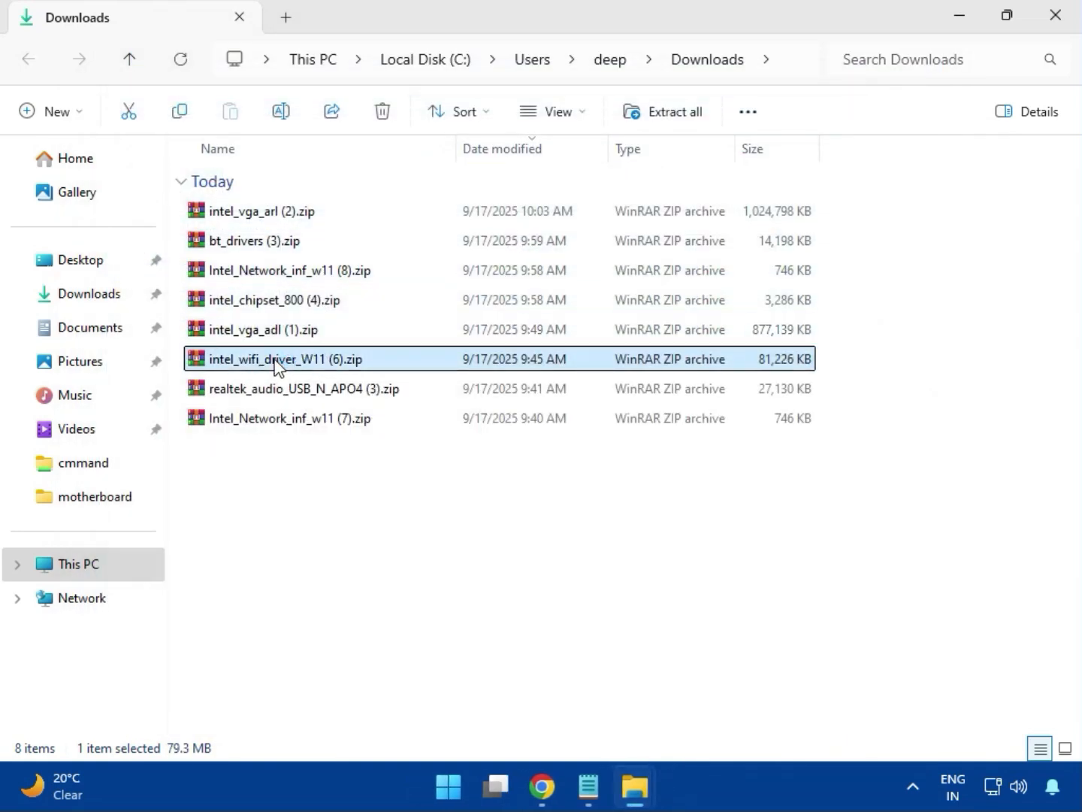
{"action": "double_click", "coordinate": [275, 362]}
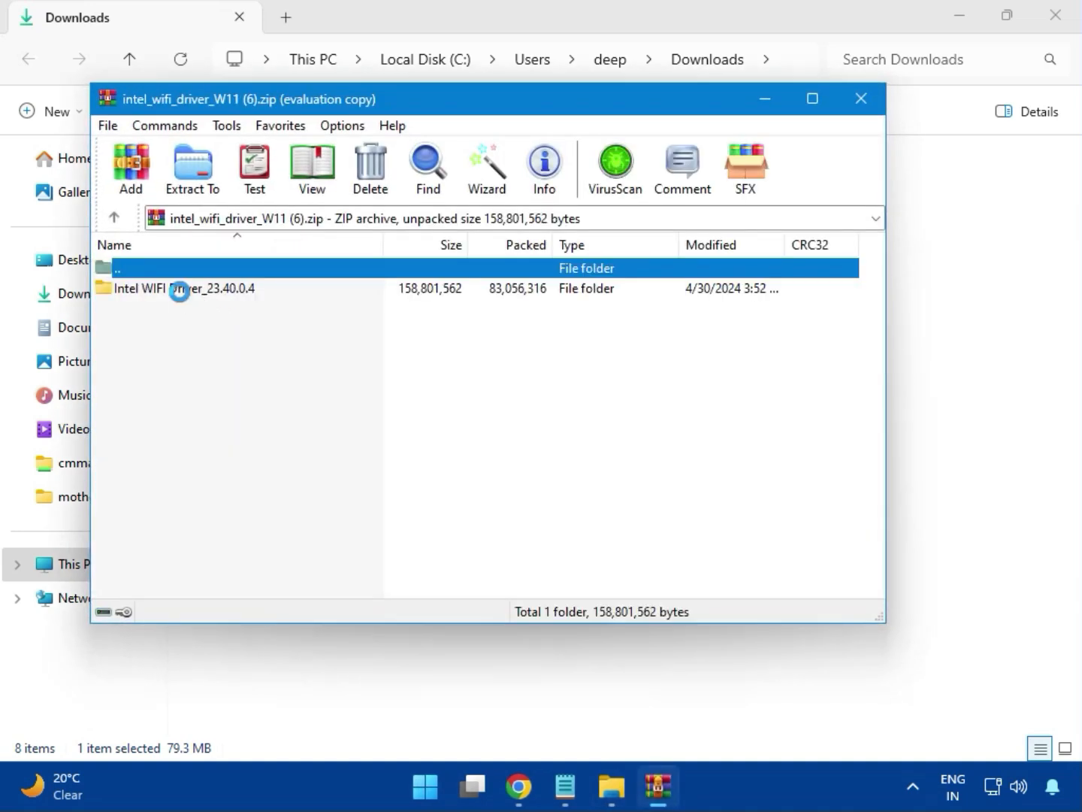
{"action": "left_click", "coordinate": [650, 276]}
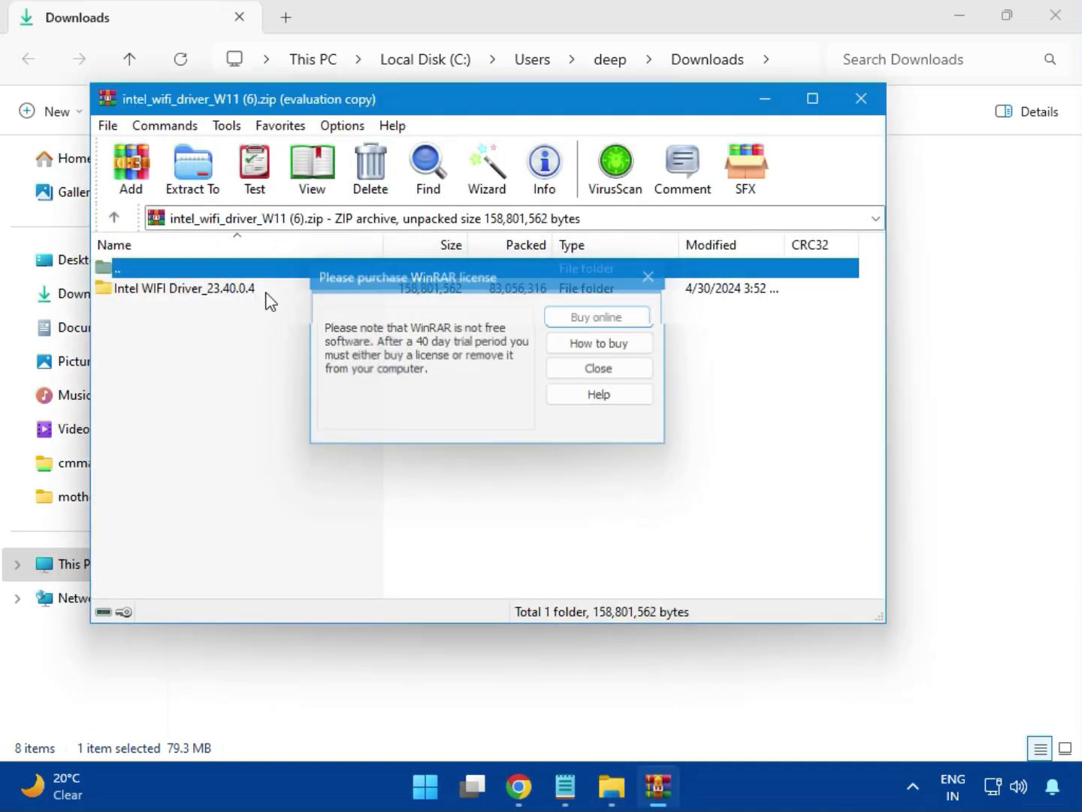
{"action": "double_click", "coordinate": [178, 294]}
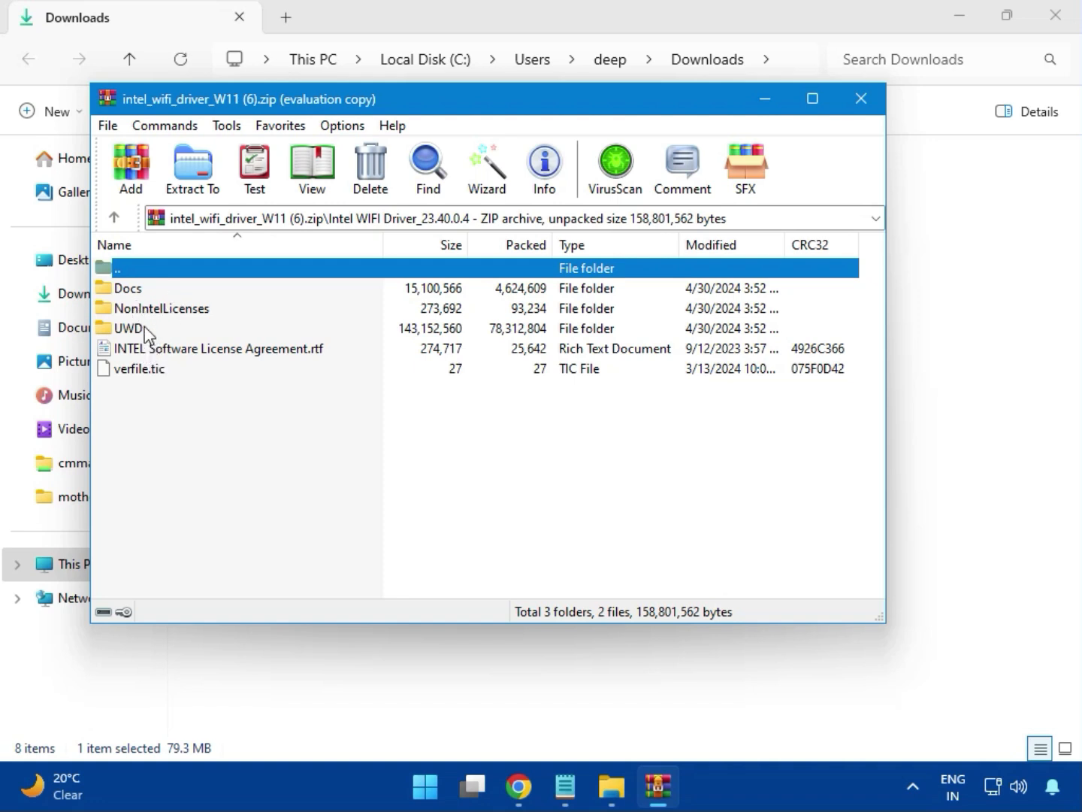
{"action": "double_click", "coordinate": [145, 328]}
{"action": "double_click", "coordinate": [147, 294]}
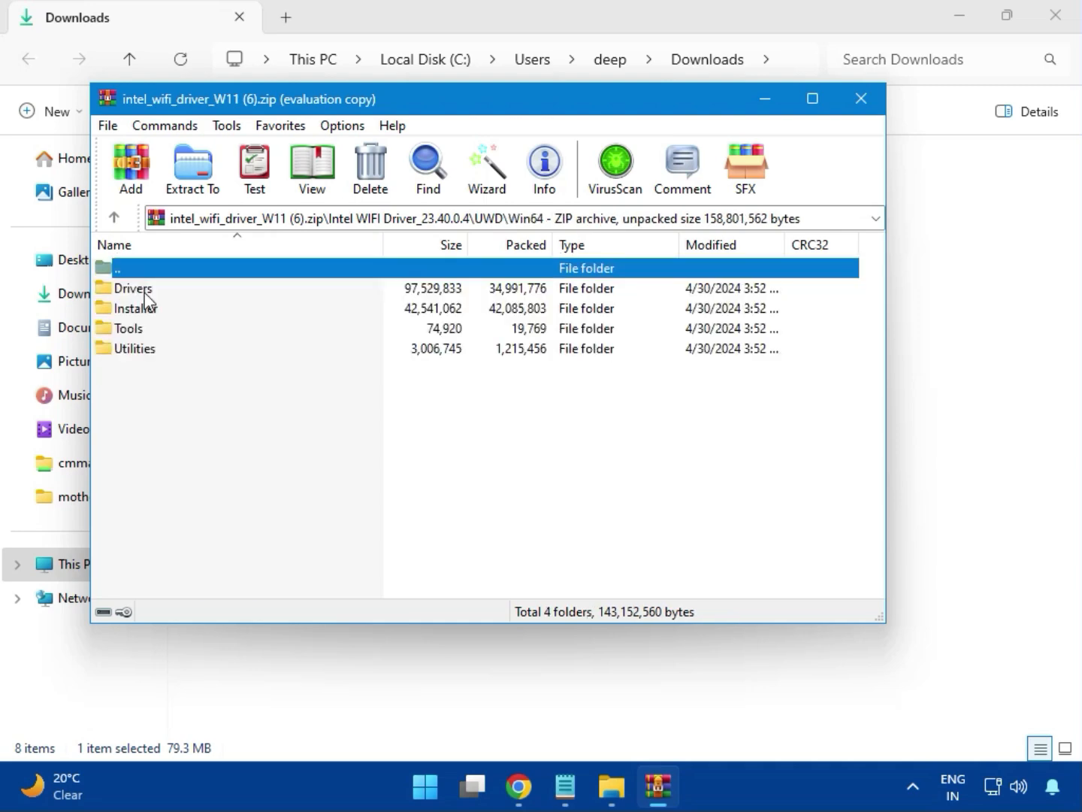
Look through the Wi-Fi driver files in the Drivers folder of the archive.
{"action": "double_click", "coordinate": [136, 289]}
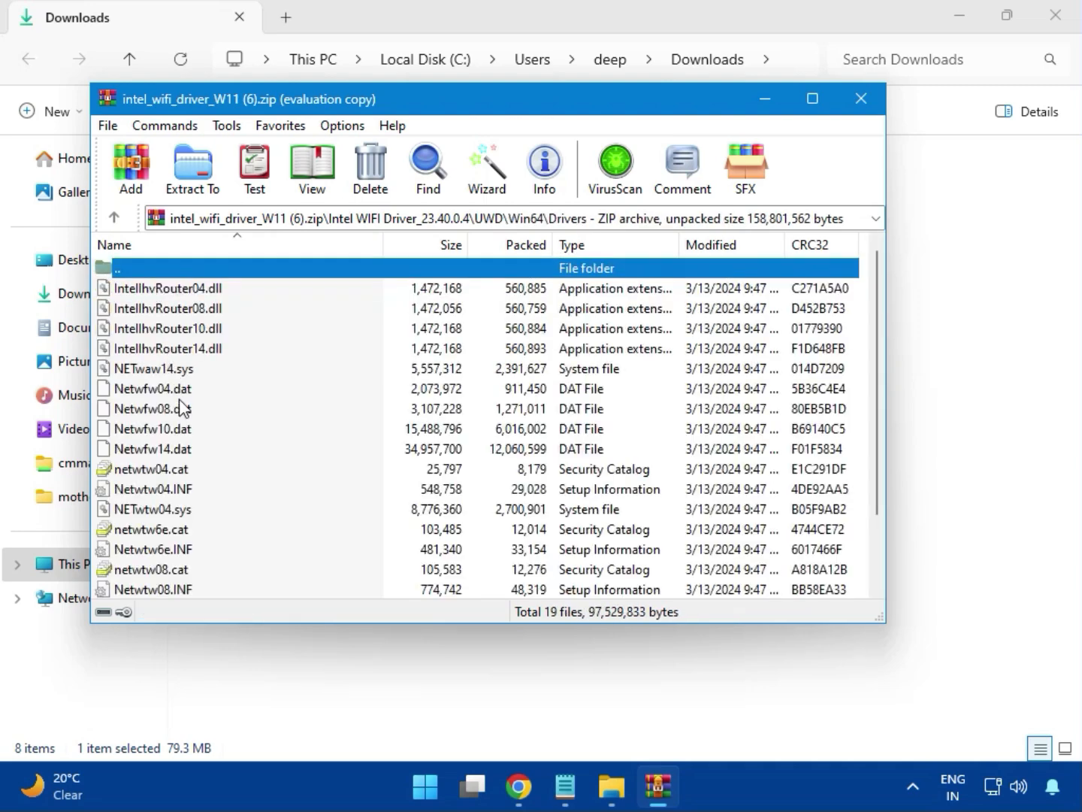
{"action": "scroll", "coordinate": [191, 436], "scroll_direction": "down", "scroll_amount": 2}
{"action": "scroll", "coordinate": [187, 497], "scroll_direction": "up", "scroll_amount": 3}
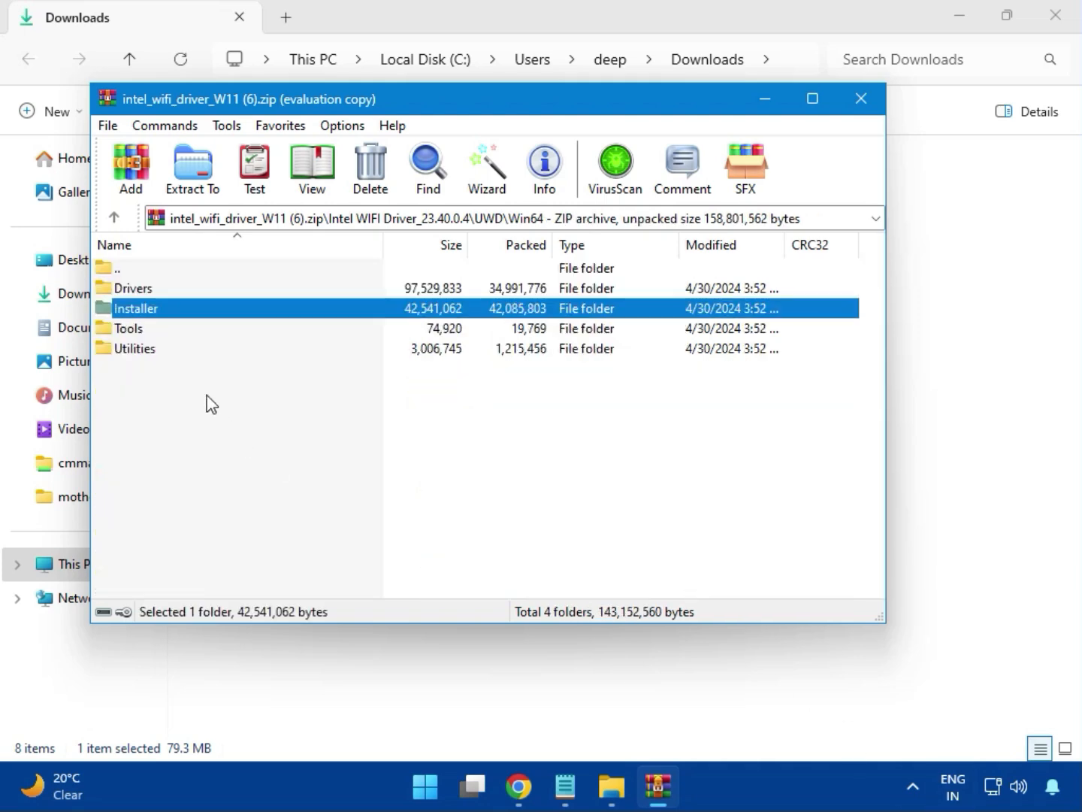
Install Intel PROSet/Wireless Wi-Fi Software with WirelessSetup.exe from the Installer folder, accepting its licence and permission request, then close the installer and archive.
{"action": "double_click", "coordinate": [135, 308]}
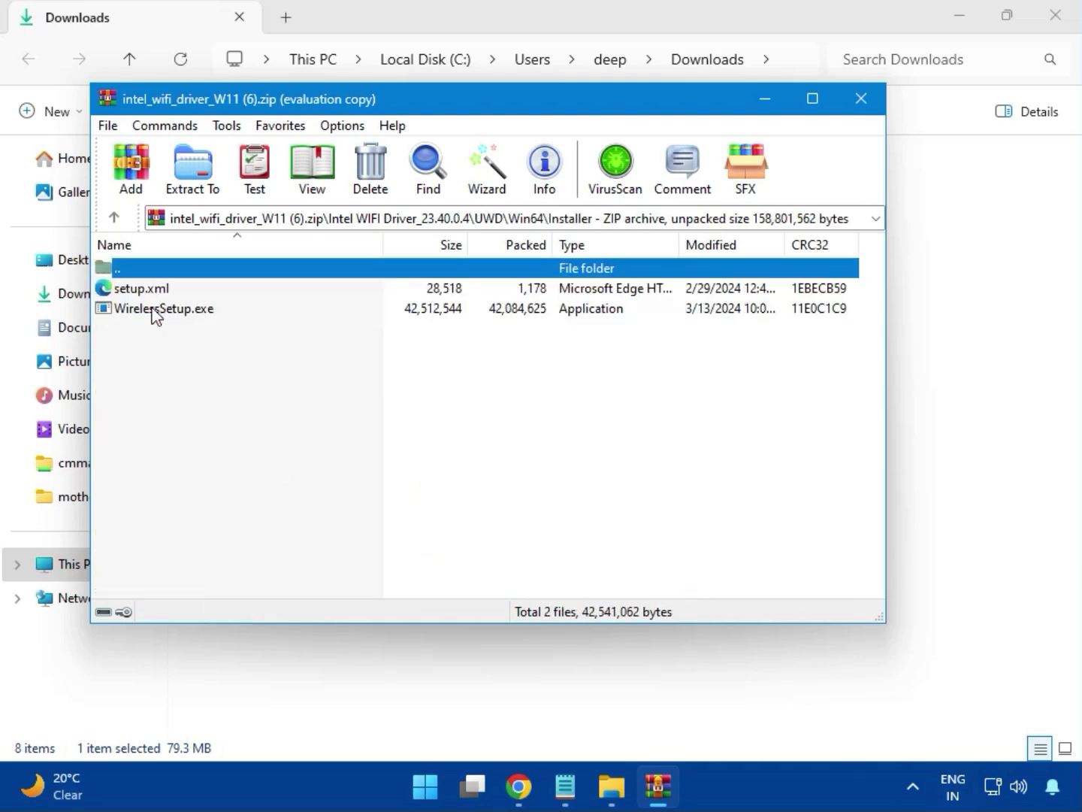
{"action": "left_click", "coordinate": [135, 314]}
{"action": "double_click", "coordinate": [170, 315]}
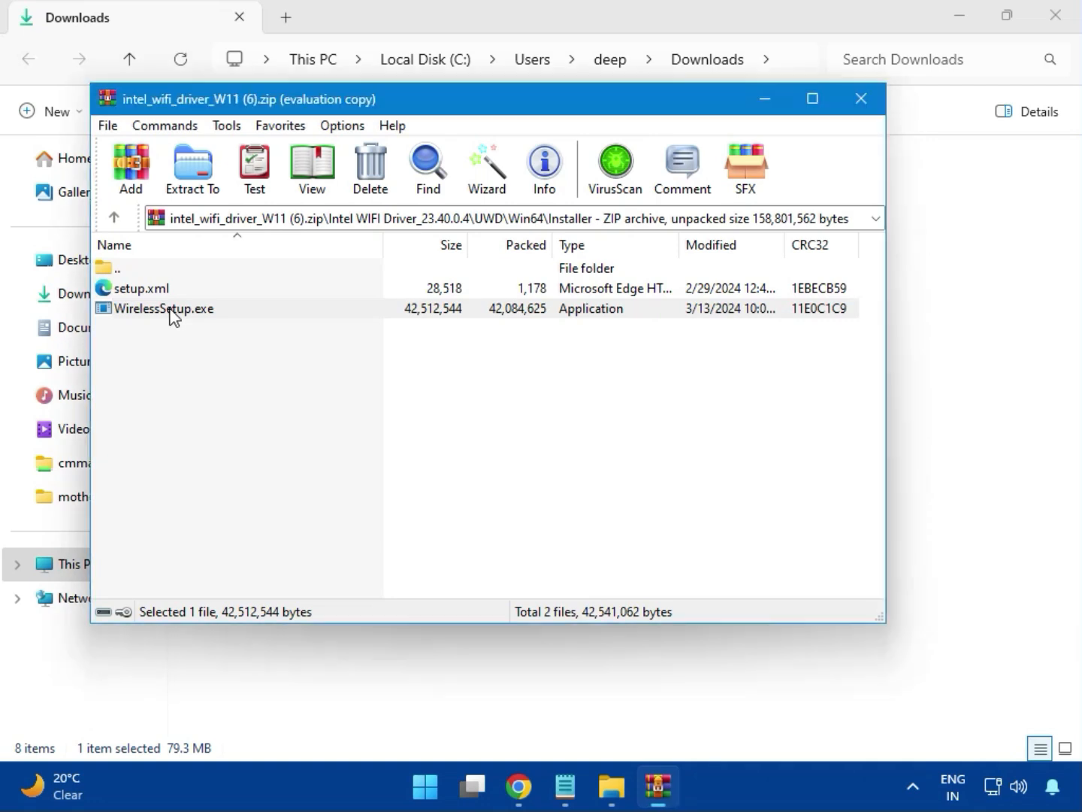
{"action": "double_click", "coordinate": [172, 308]}
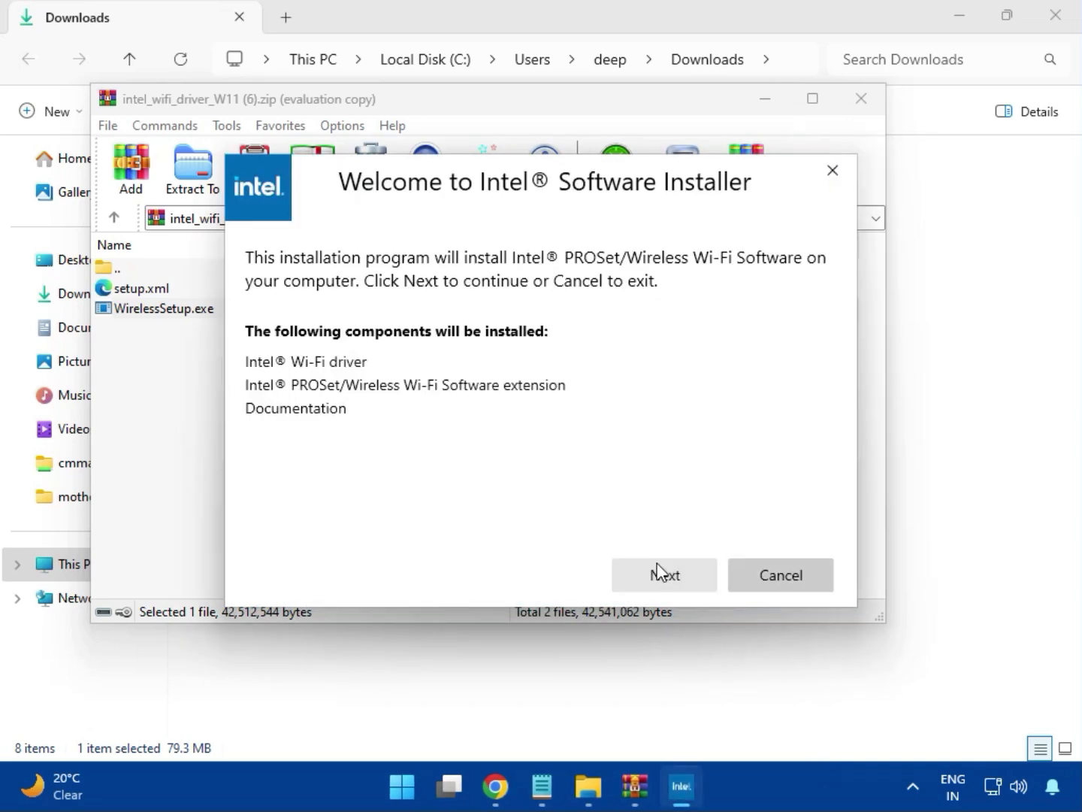
{"action": "left_click", "coordinate": [662, 567]}
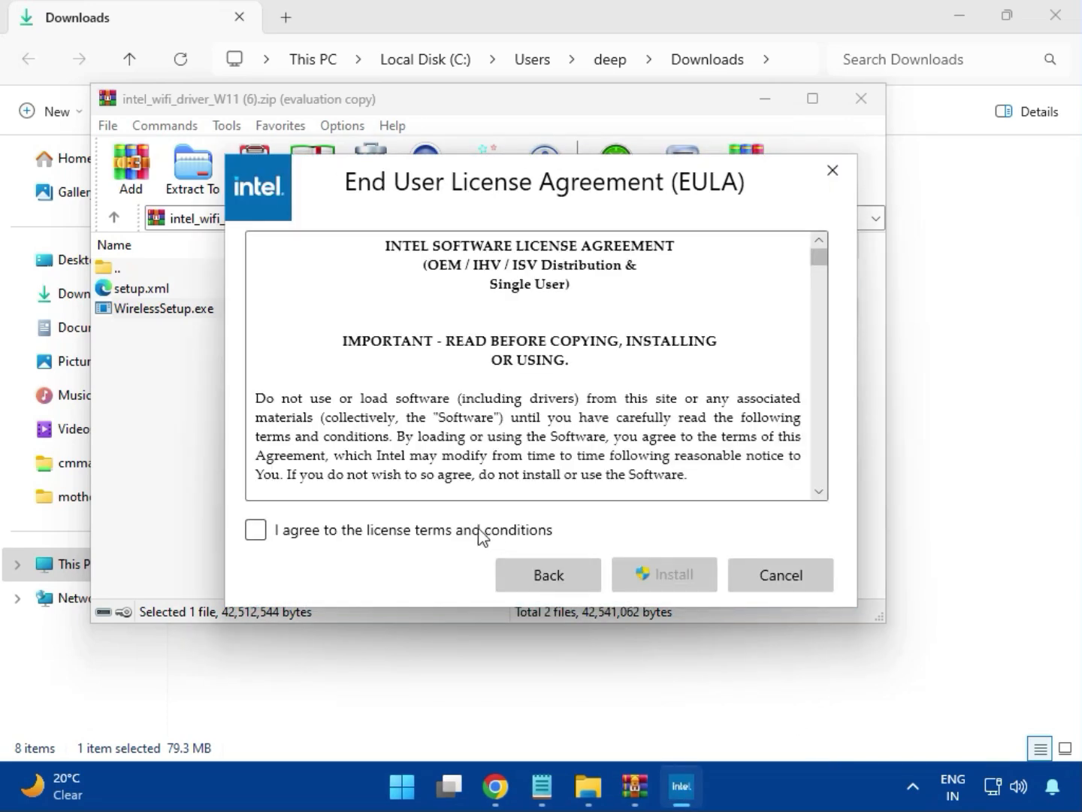
{"action": "left_click", "coordinate": [481, 533]}
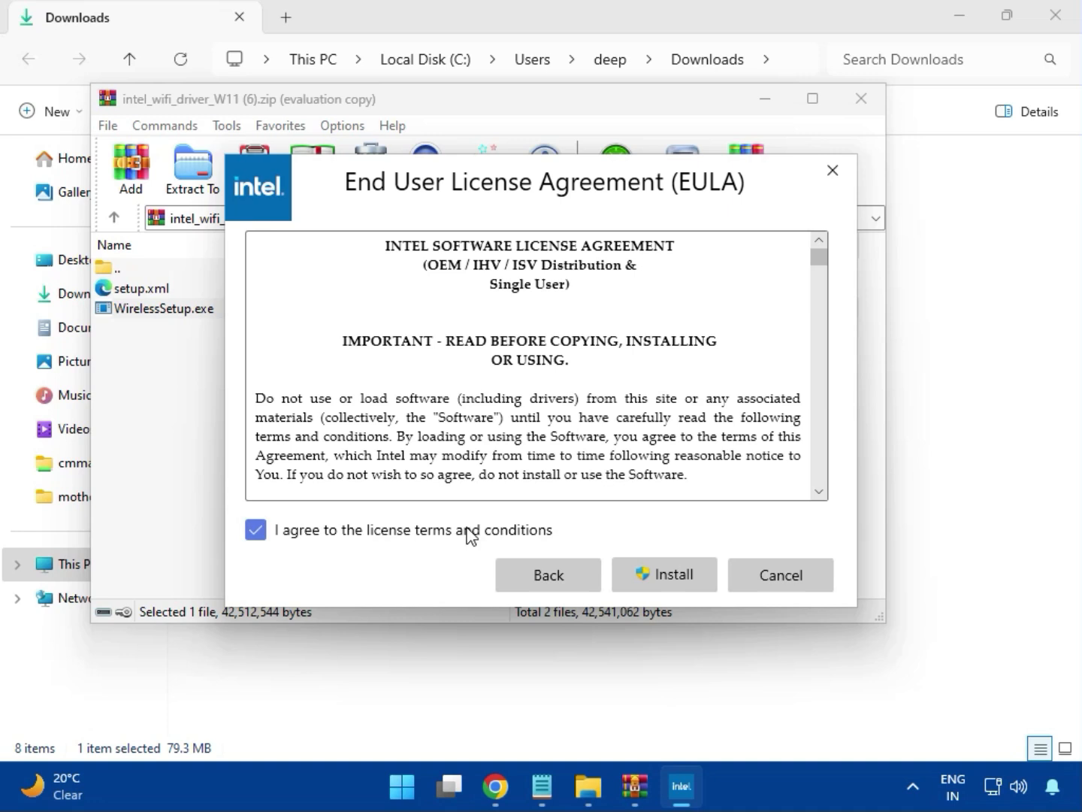
{"action": "left_click", "coordinate": [674, 579]}
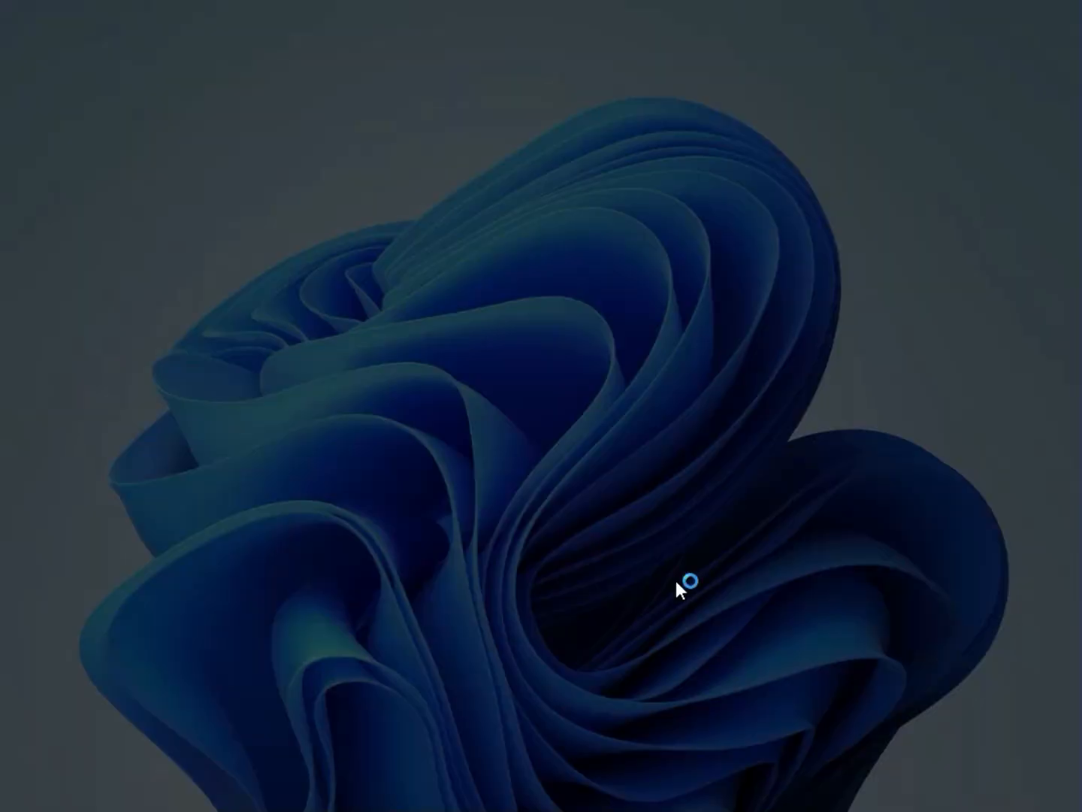
{"action": "left_click", "coordinate": [489, 583]}
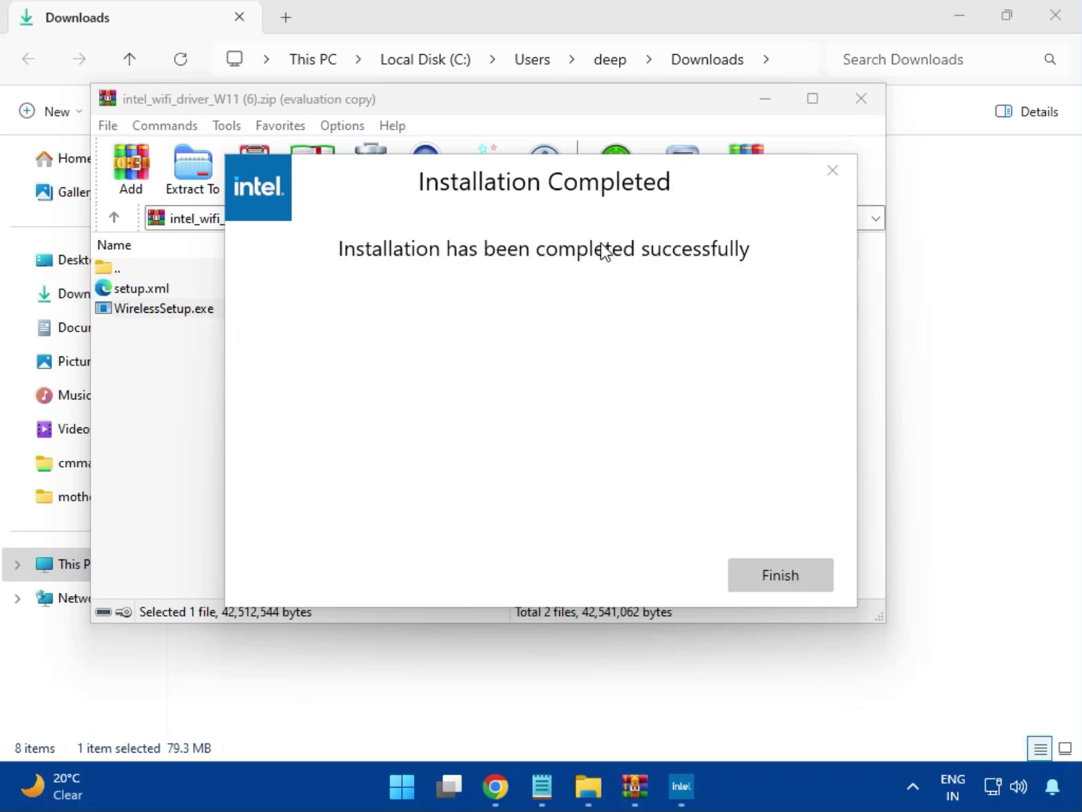
{"action": "left_click", "coordinate": [777, 569]}
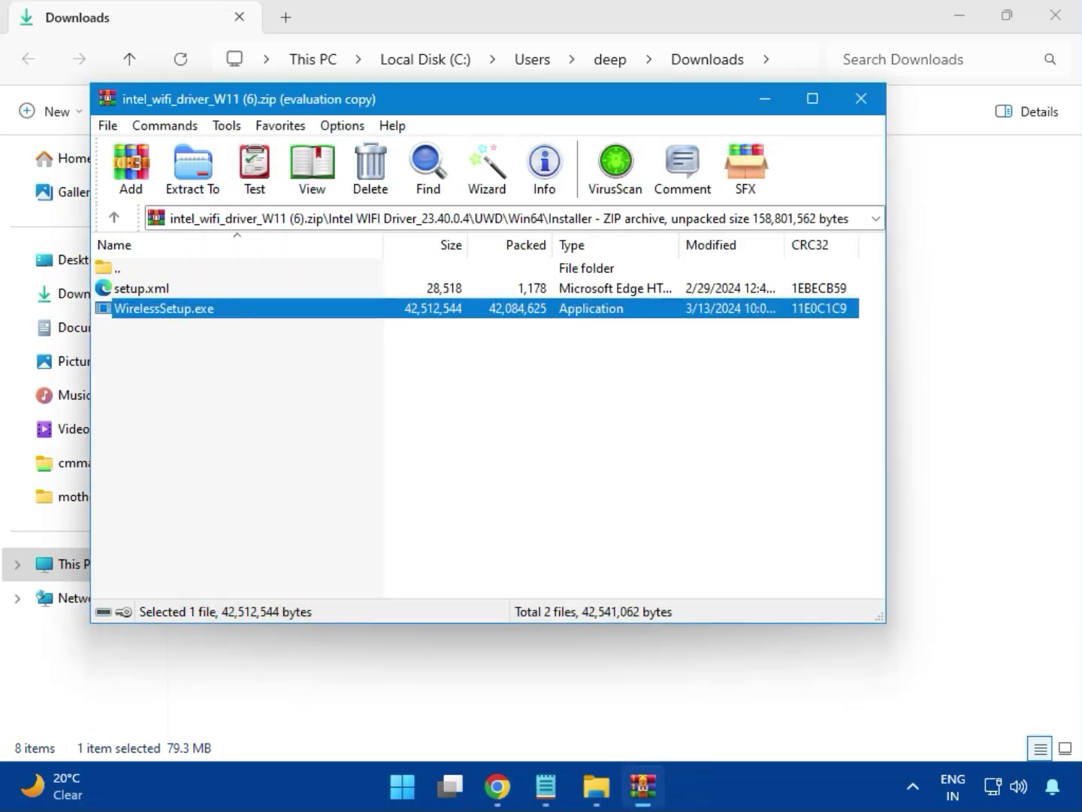
{"action": "left_click", "coordinate": [863, 104]}
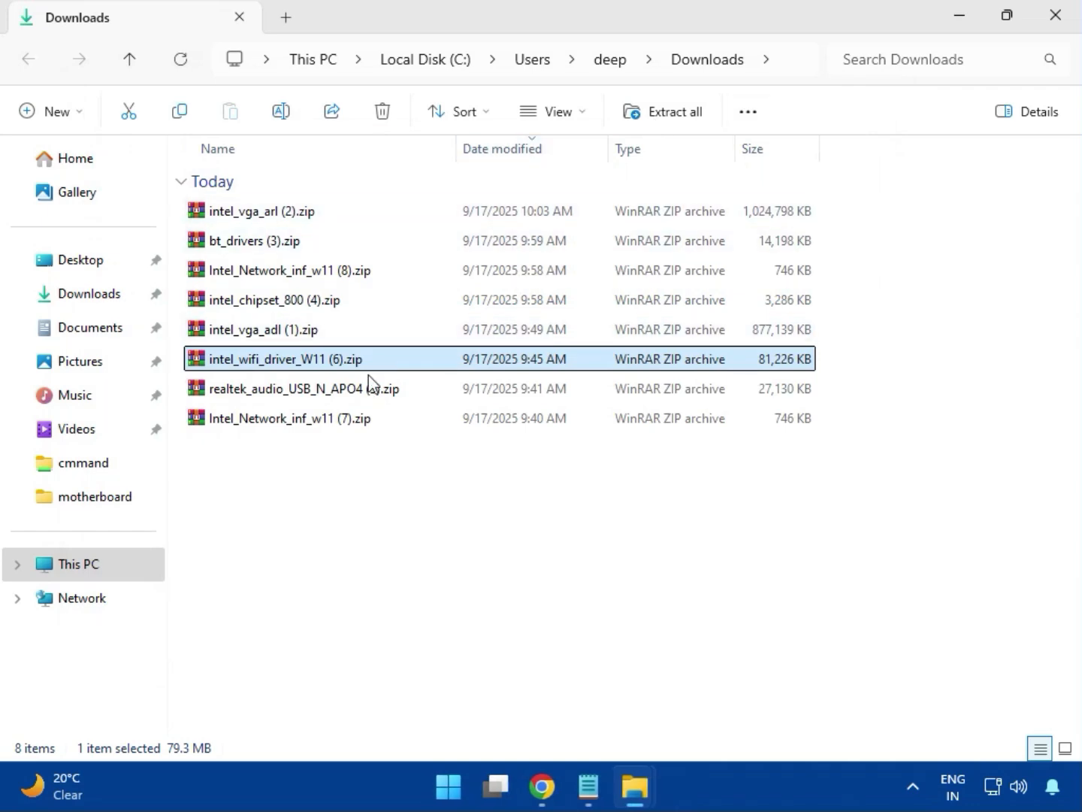
Open realtek_audio_USB_N_APO4 (3).zip, dismiss the WinRAR reminder and enter the Realtek USB Universal Driver (include Nahimic APO4 Driver) folder.
{"action": "double_click", "coordinate": [326, 401]}
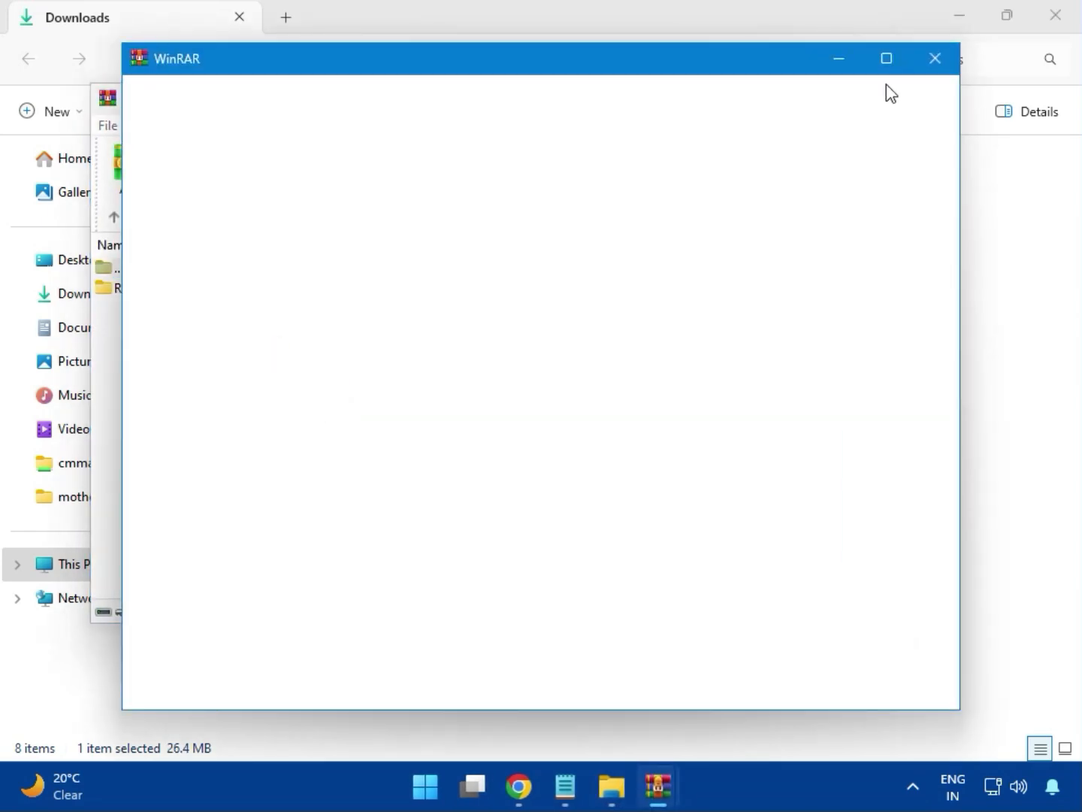
{"action": "left_click", "coordinate": [930, 70]}
{"action": "double_click", "coordinate": [242, 294]}
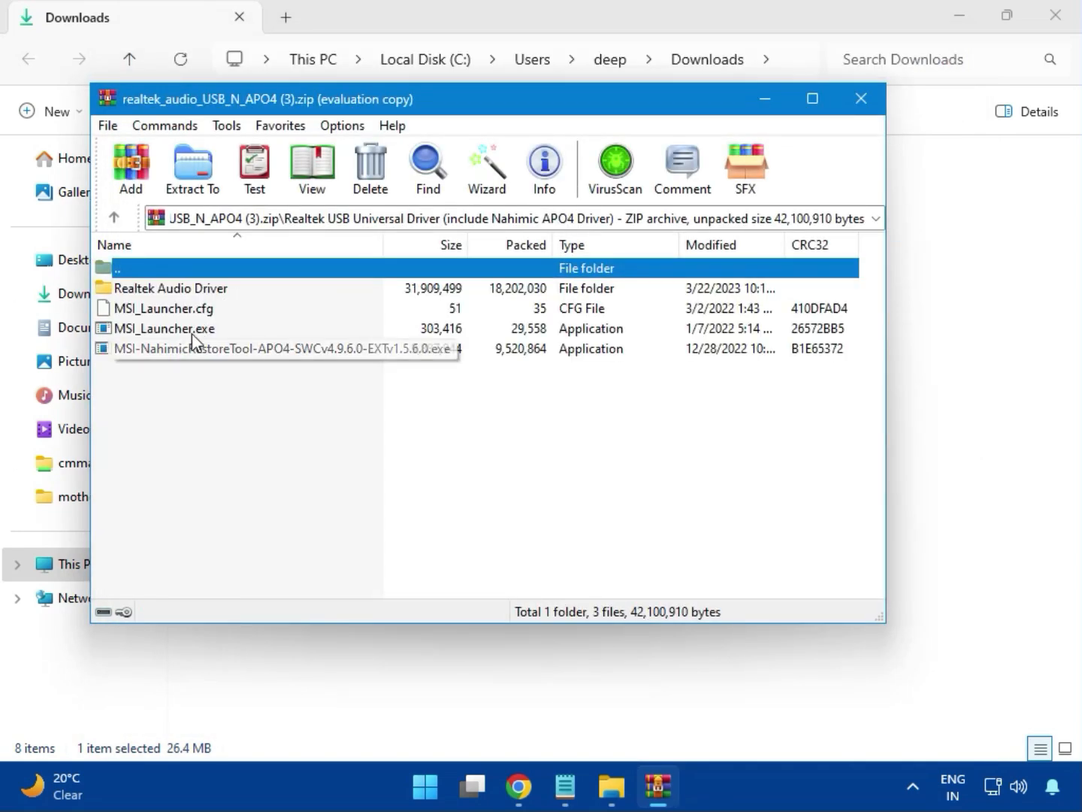
Run the Realtek audio driver setup through MSI_Launcher.exe with administrator permission, then close the archive.
{"action": "double_click", "coordinate": [154, 331]}
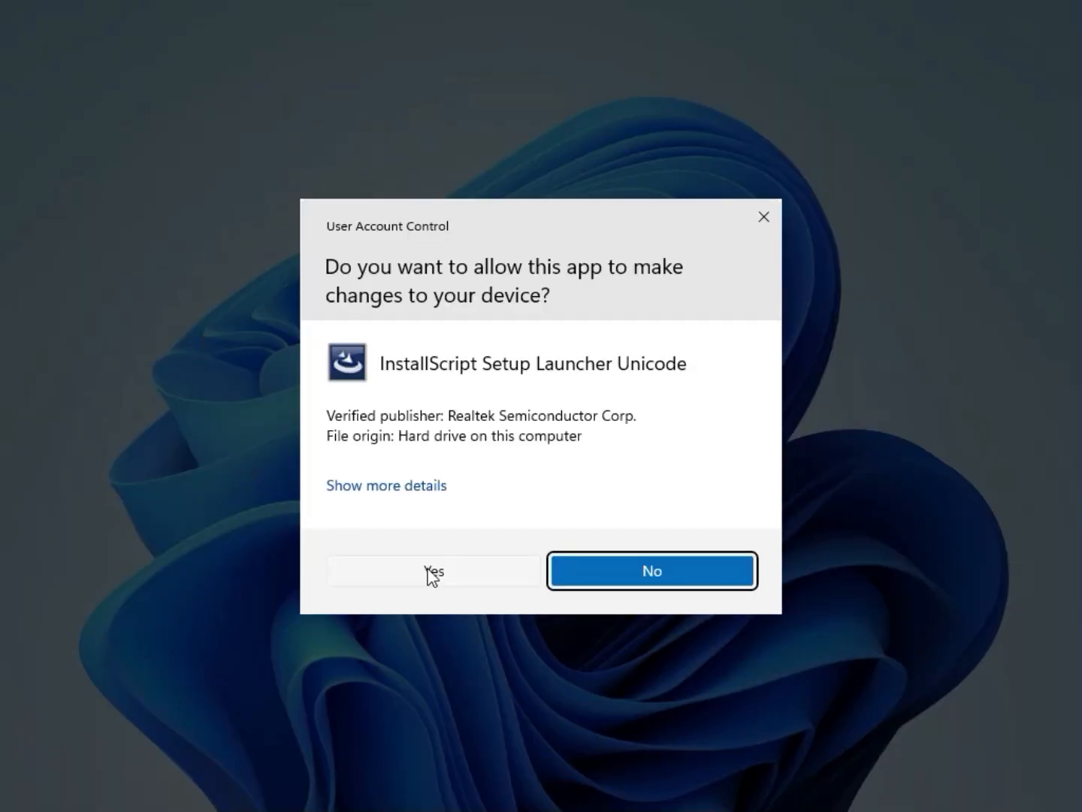
{"action": "left_click", "coordinate": [433, 574]}
{"action": "left_click", "coordinate": [436, 573]}
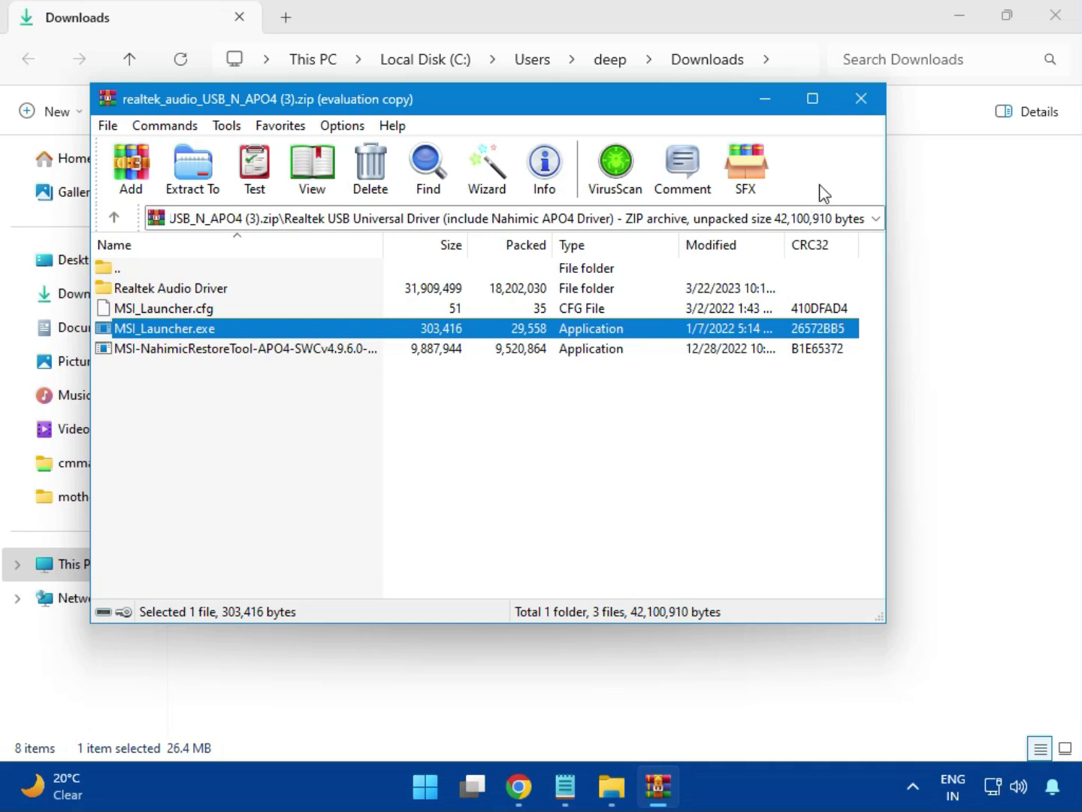
{"action": "left_click", "coordinate": [862, 99]}
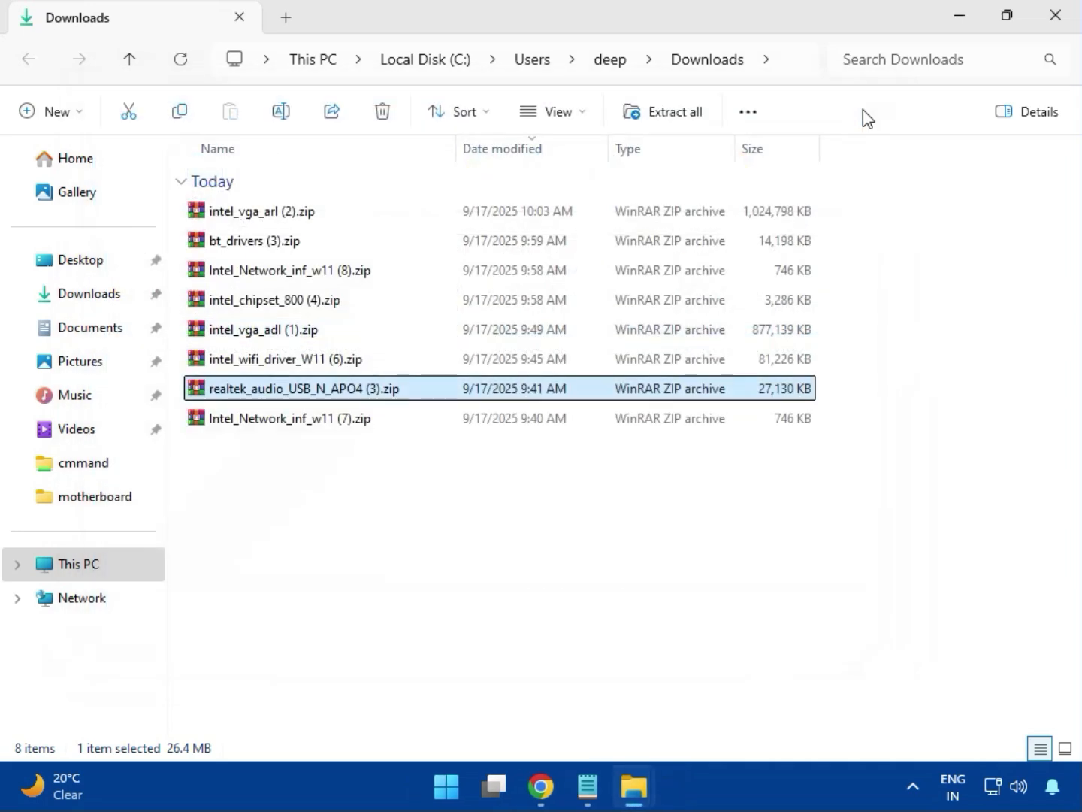
Close the Downloads folder window.
{"action": "left_click", "coordinate": [291, 426]}
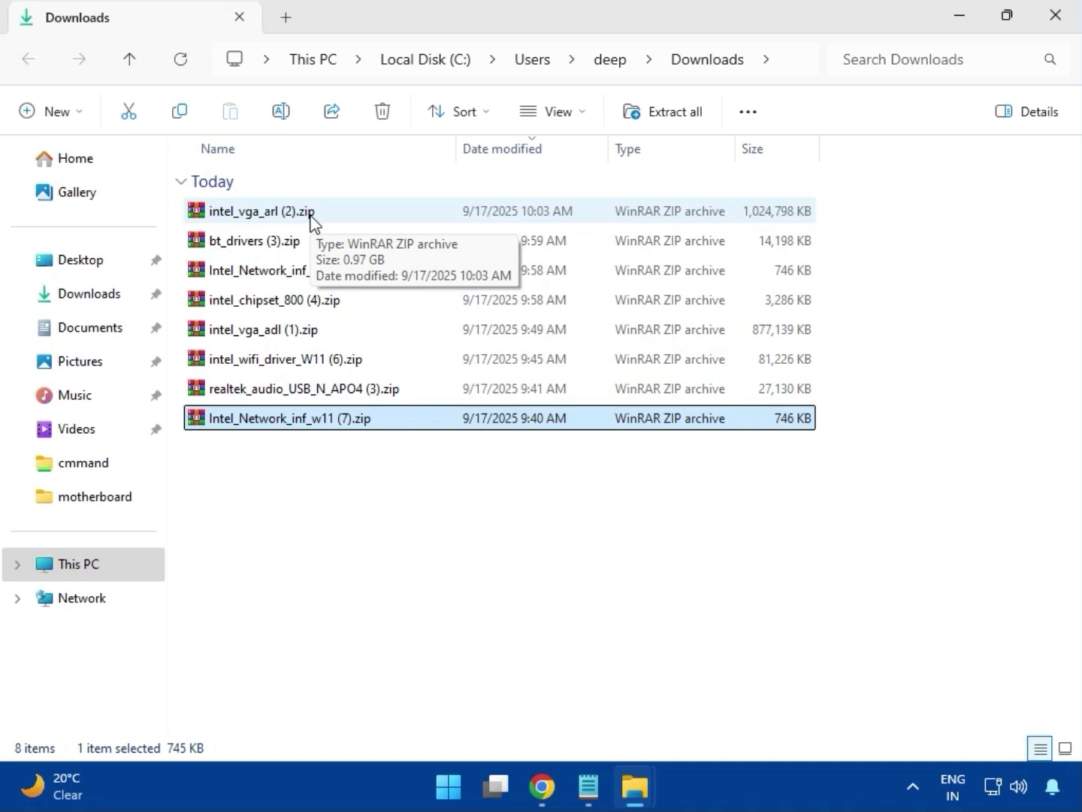
{"action": "left_click", "coordinate": [1055, 35]}
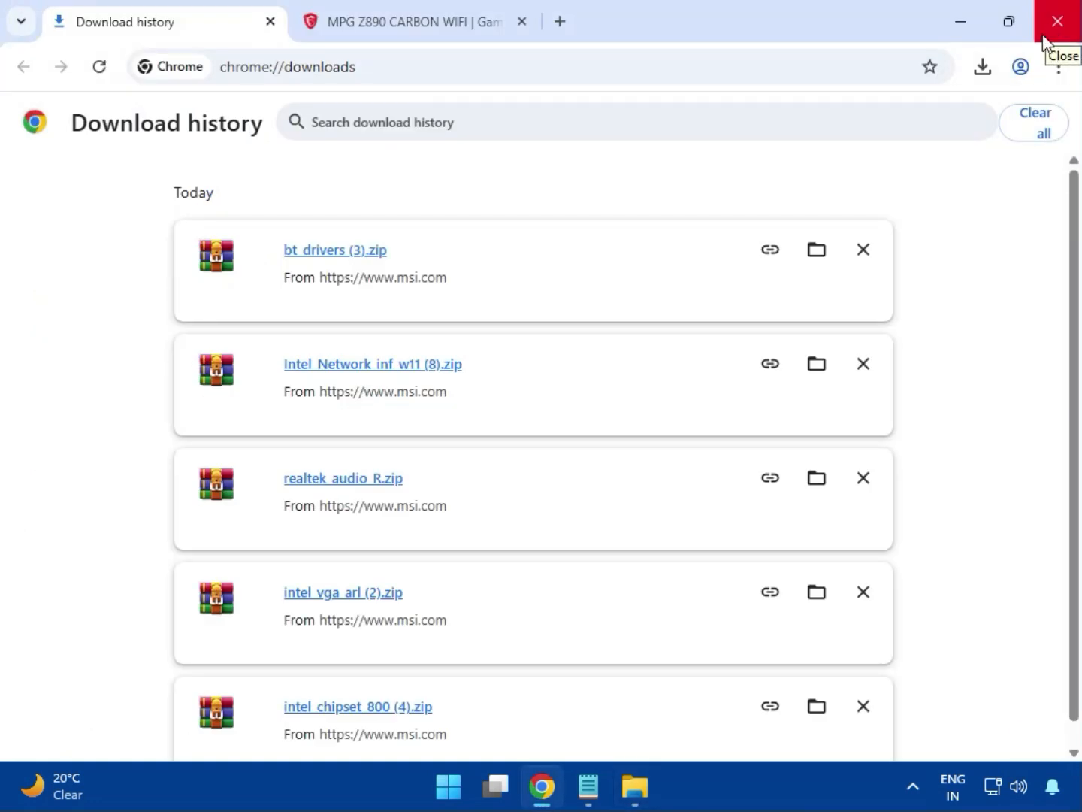